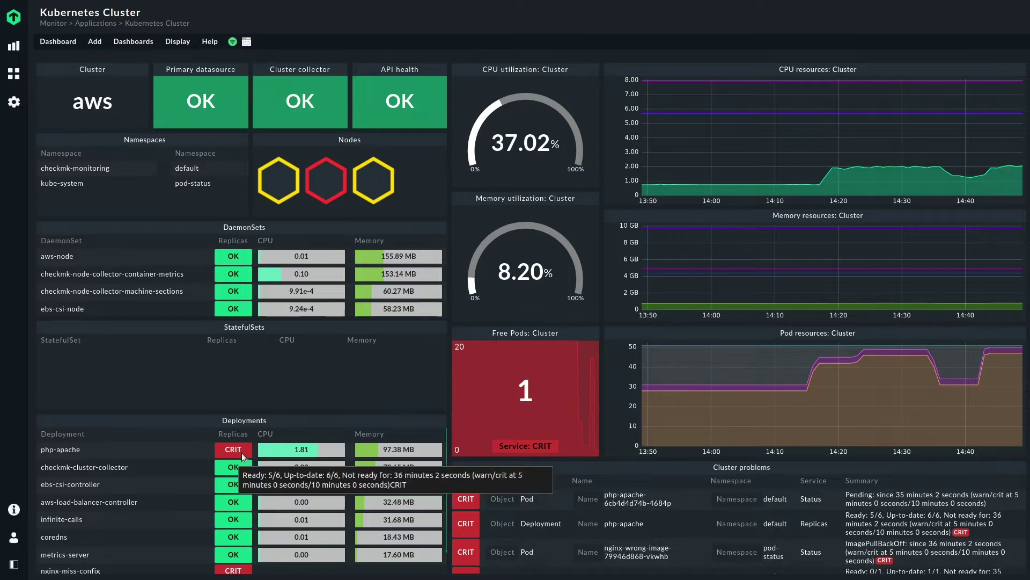
Open the php-apache deployment dashboard from the Deployments table, showing 5 of 6 replicas ready
click(69, 450)
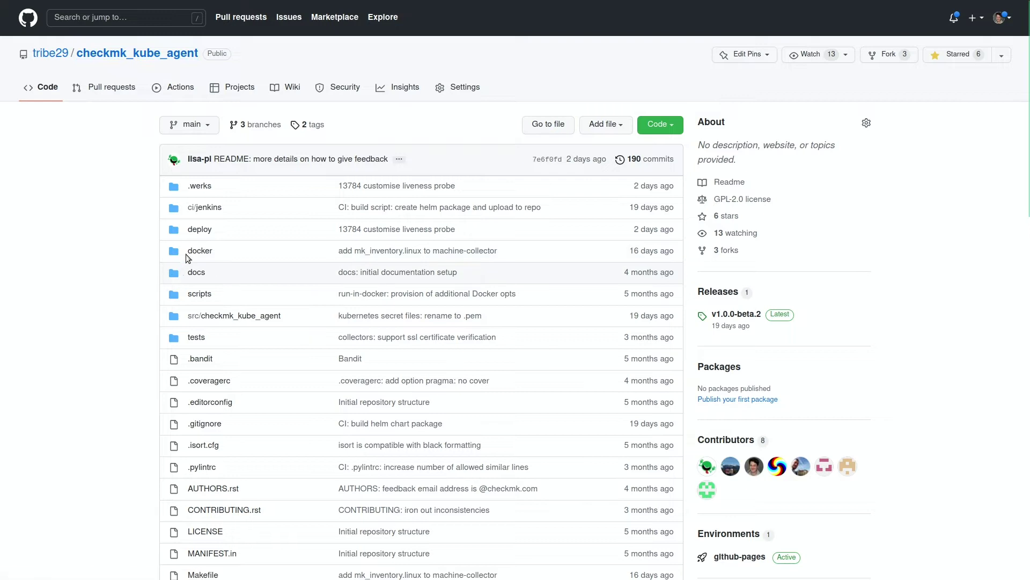
Browse to deploy/charts/checkmk and select the README's helm repo add command
click(202, 231)
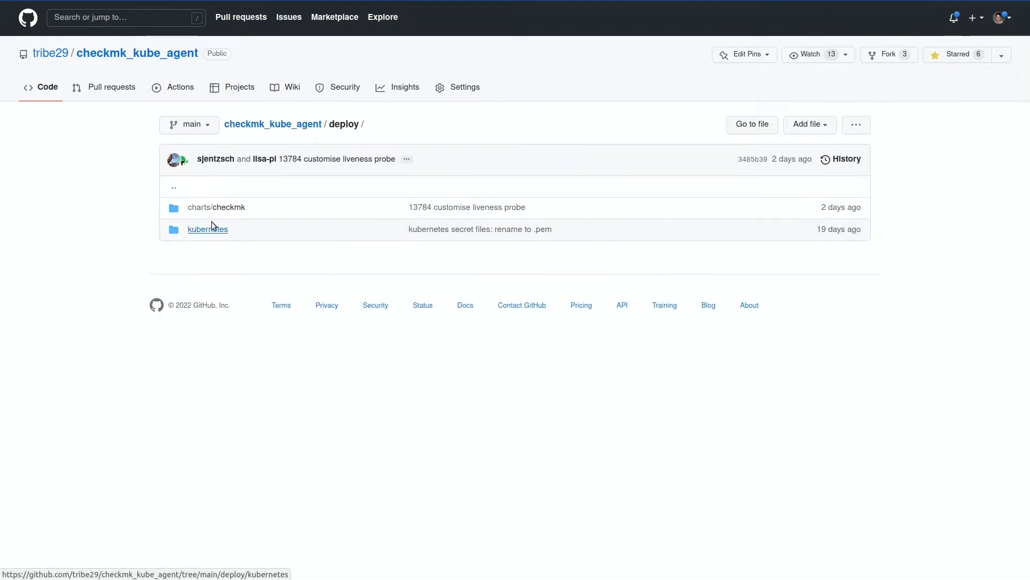
click(224, 208)
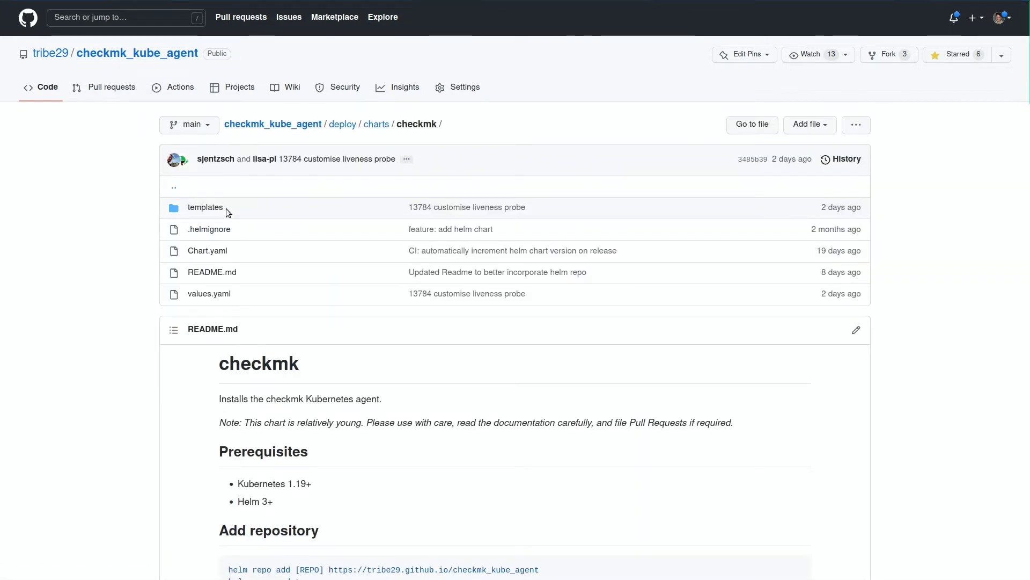
scroll(388, 411, down, 5)
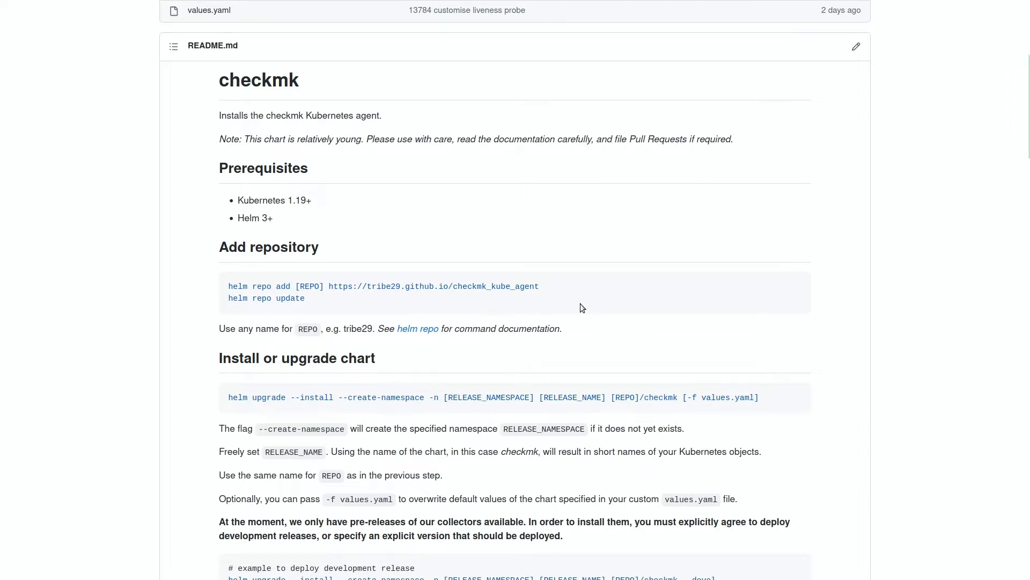
drag(555, 286, 228, 286)
scroll(242, 216, down, 2)
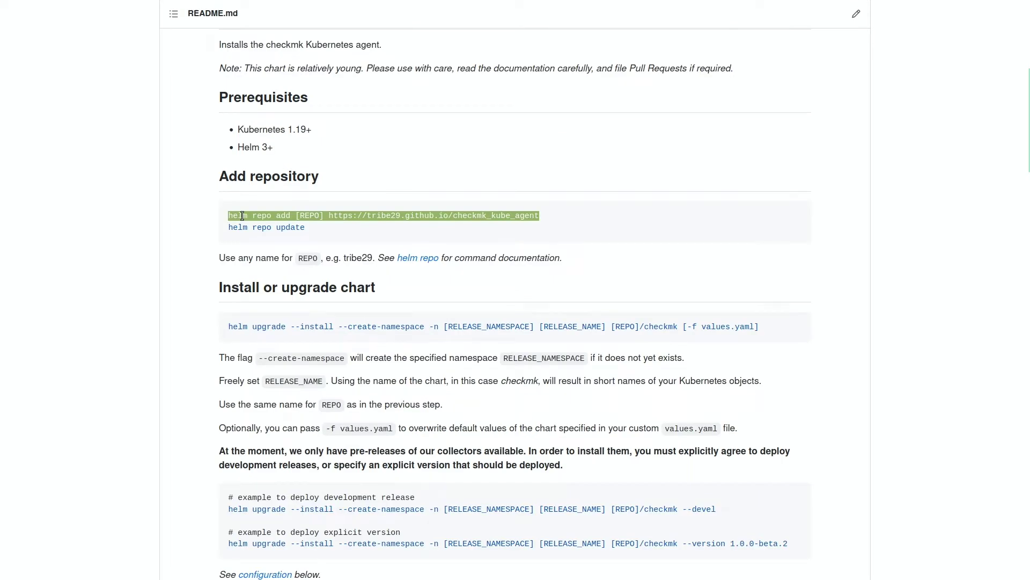
Add the Helm repository as 'tribe29' using the copied helm repo add command
right_click(242, 215)
click(259, 220)
key(alt+Tab)
right_click(497, 168)
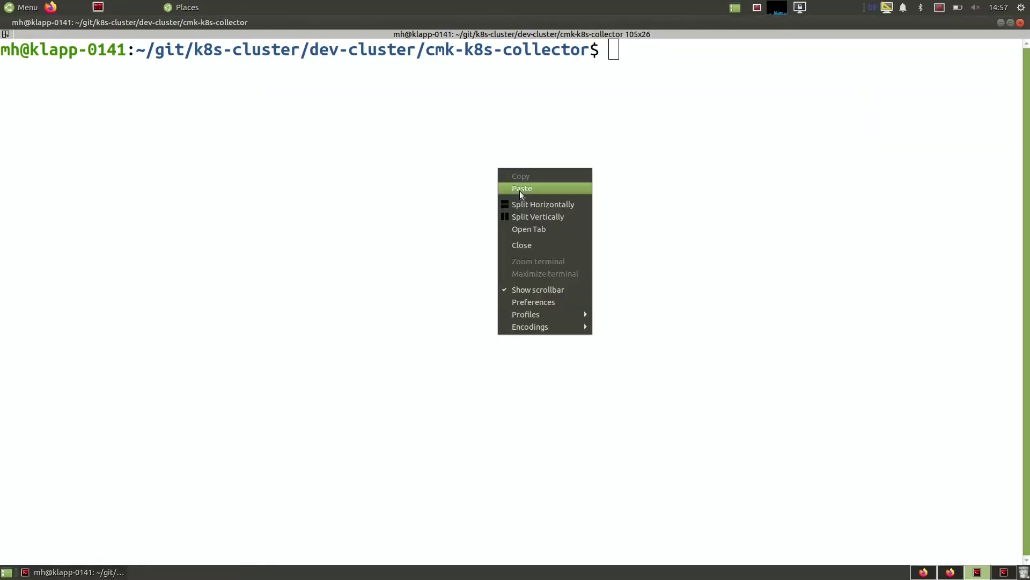
click(520, 191)
key(ctrl+Left)
key(ctrl+Left)
key(ctrl+Left)
key(ctrl+Left)
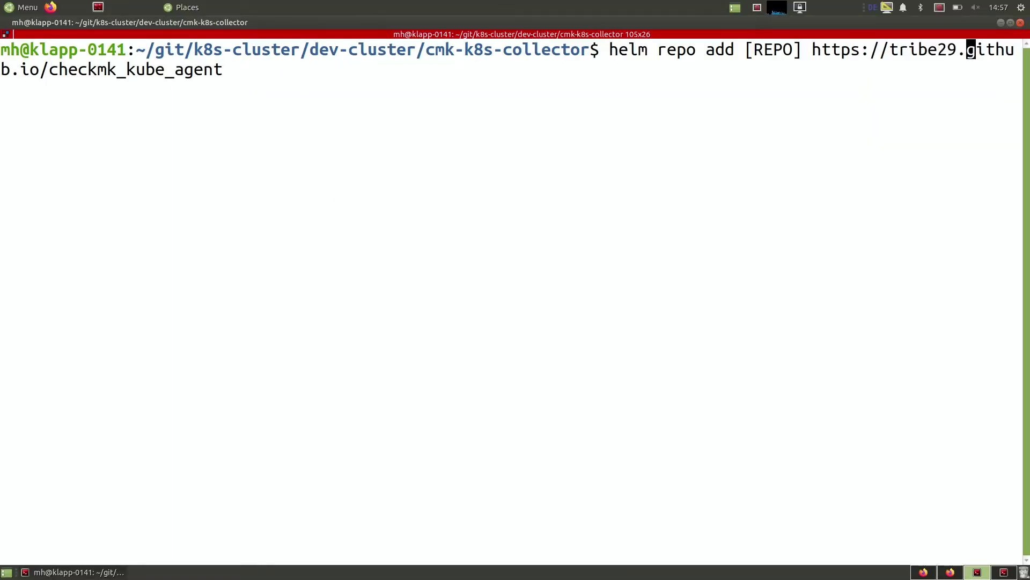
key(ctrl+Left)
key(ctrl+Left)
key(Left)
key(BackSpace)
key(BackSpace)
key(BackSpace)
key(BackSpace)
key(BackSpace)
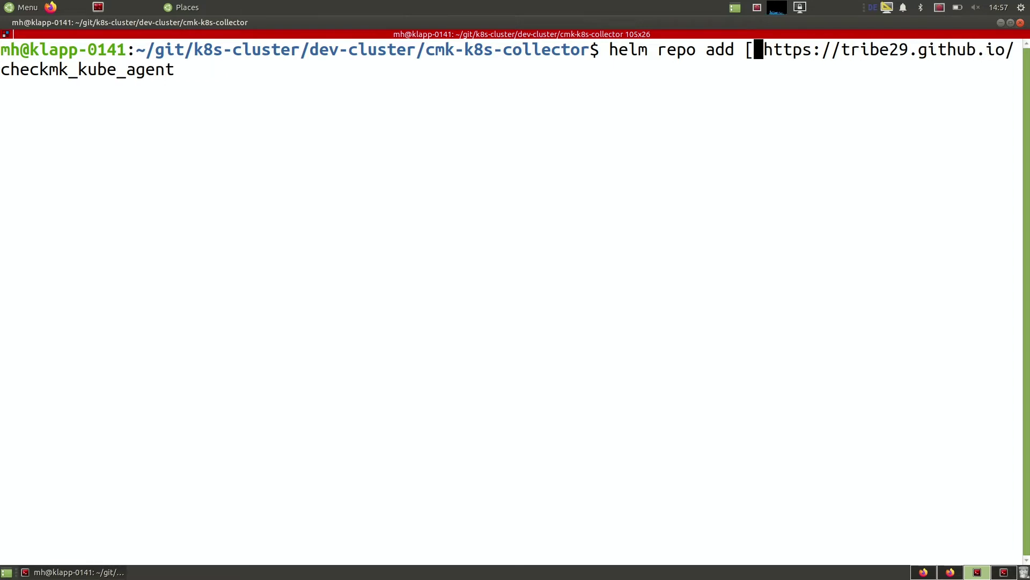
key(BackSpace)
text(tribe29)
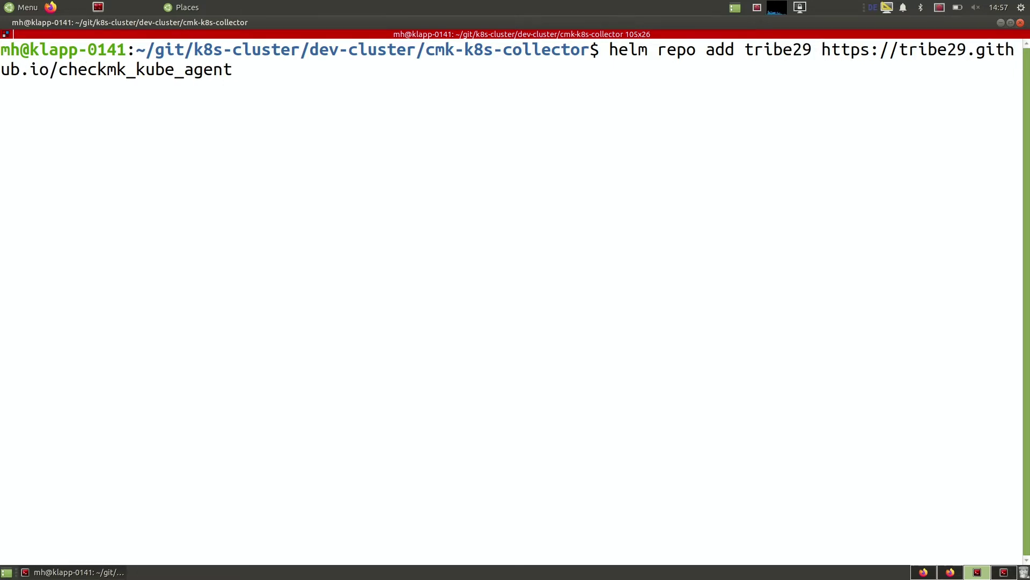
key(Return)
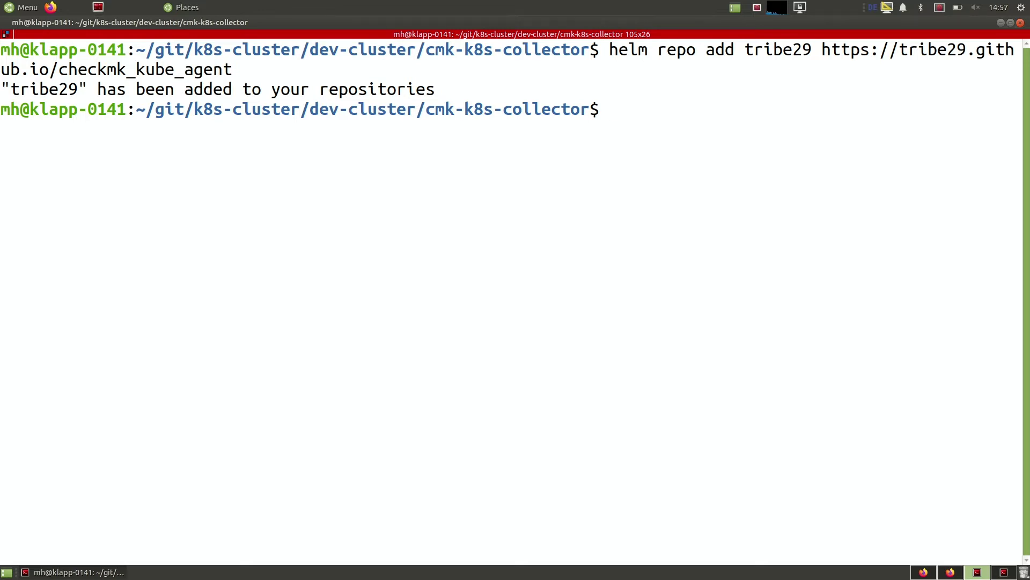
Copy helm repo update from the README and run it in the terminal
key(alt+Tab)
drag(306, 228, 229, 228)
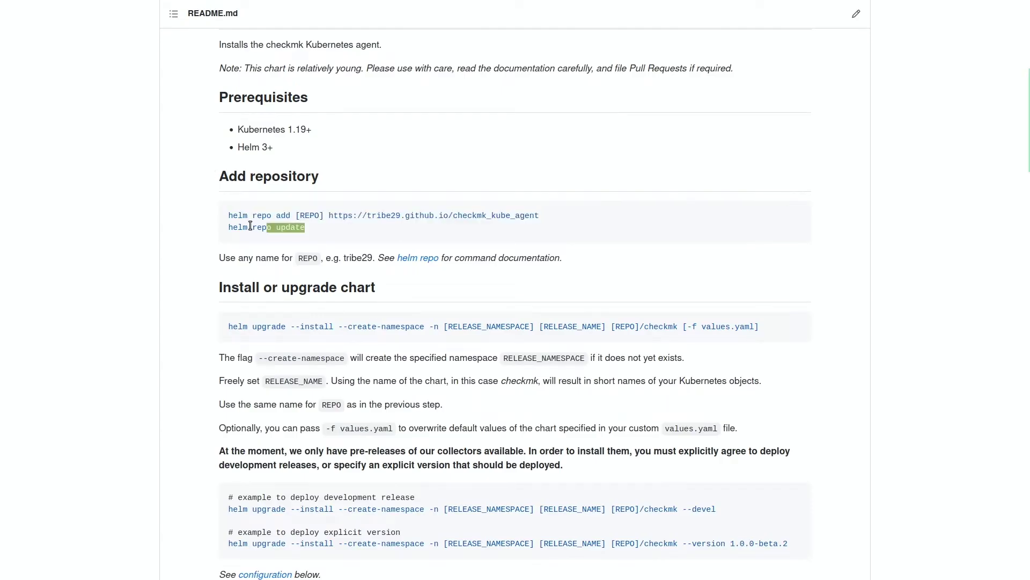
right_click(234, 225)
click(259, 229)
key(alt+Tab)
right_click(475, 200)
click(462, 192)
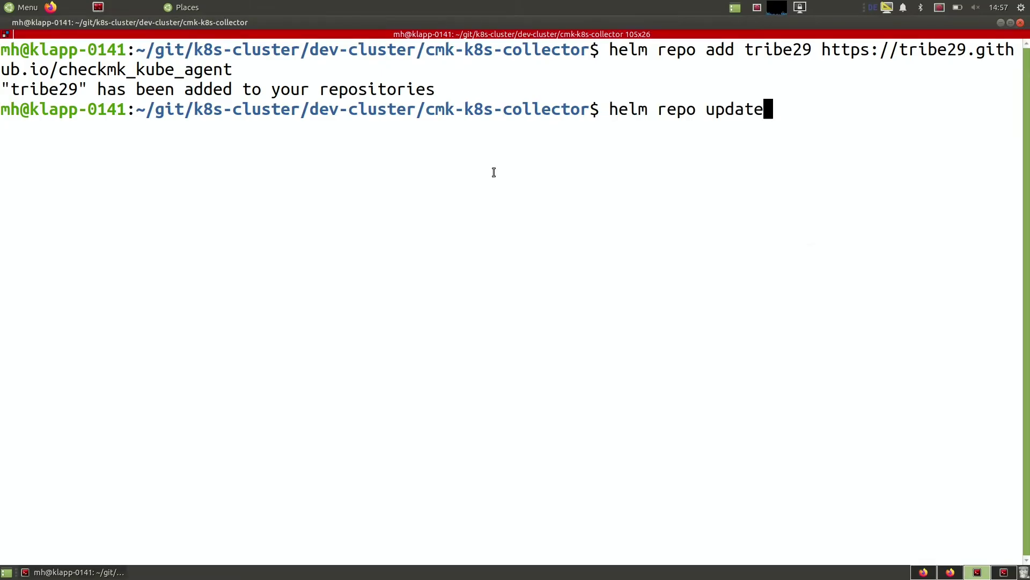
key(Return)
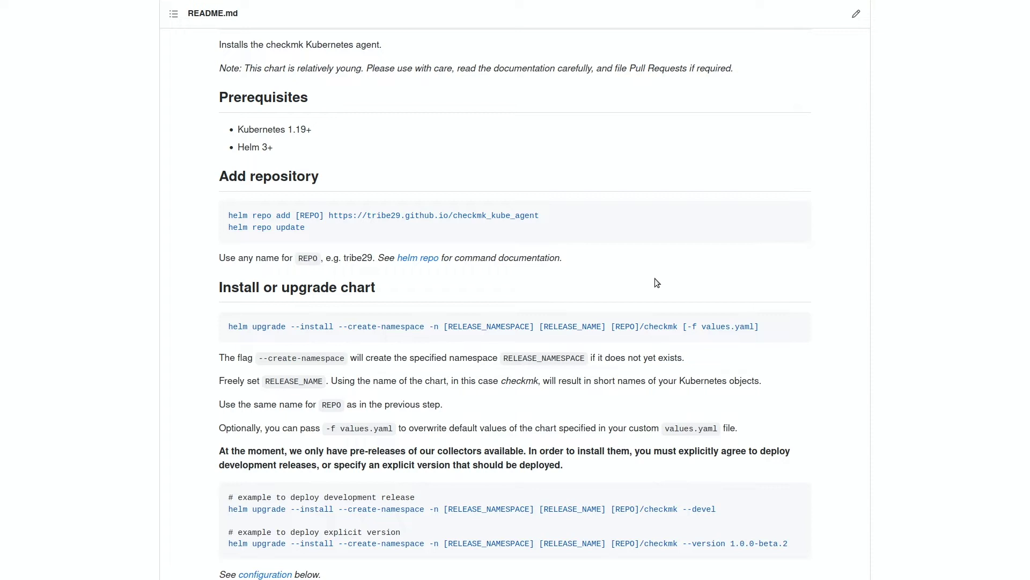
Review the checkmk chart's values.yaml on GitHub, then return to the terminal
scroll(650, 278, up, 2)
scroll(647, 277, up, 2)
scroll(591, 289, up, 3)
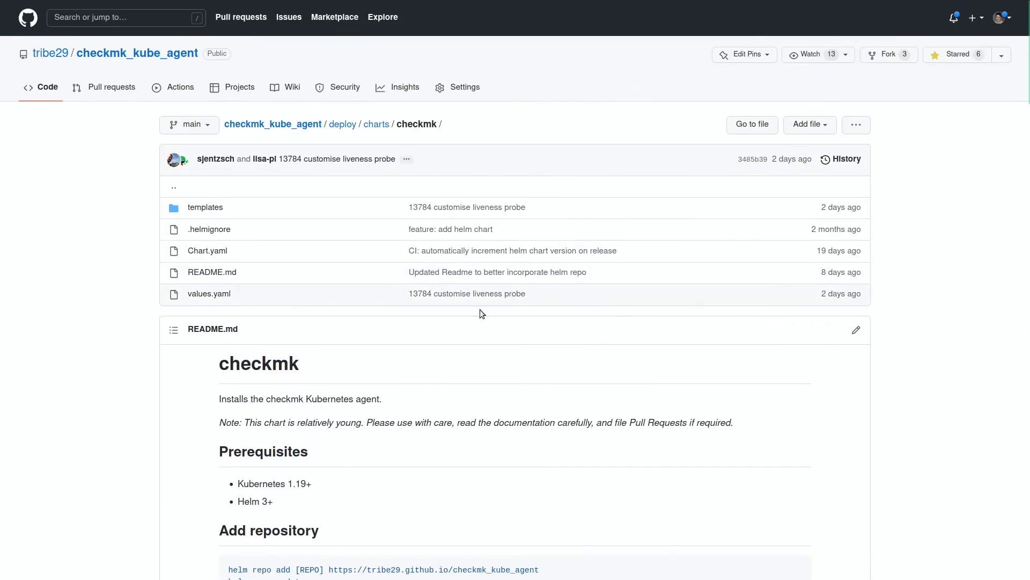
click(216, 294)
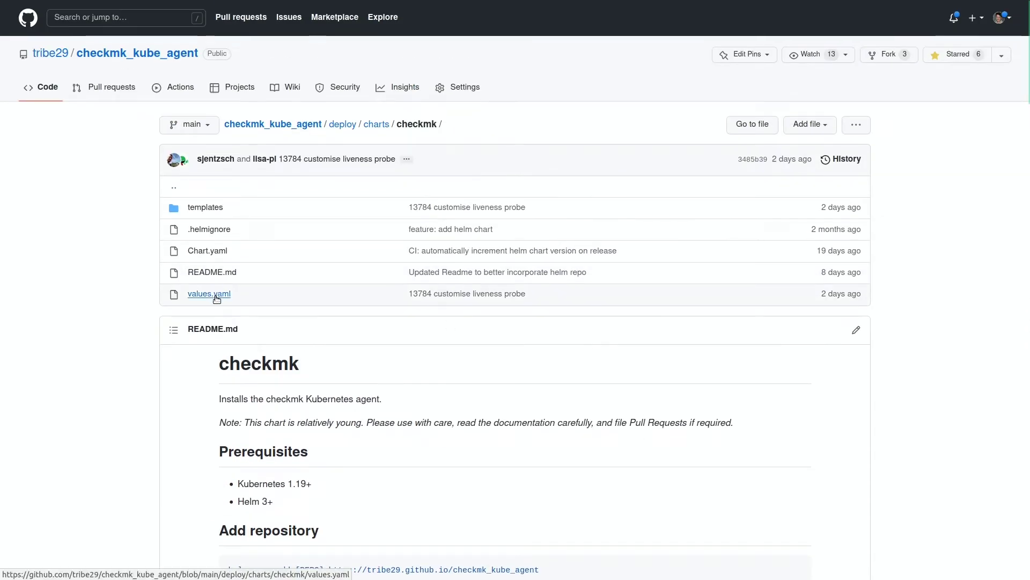
scroll(488, 346, down, 1)
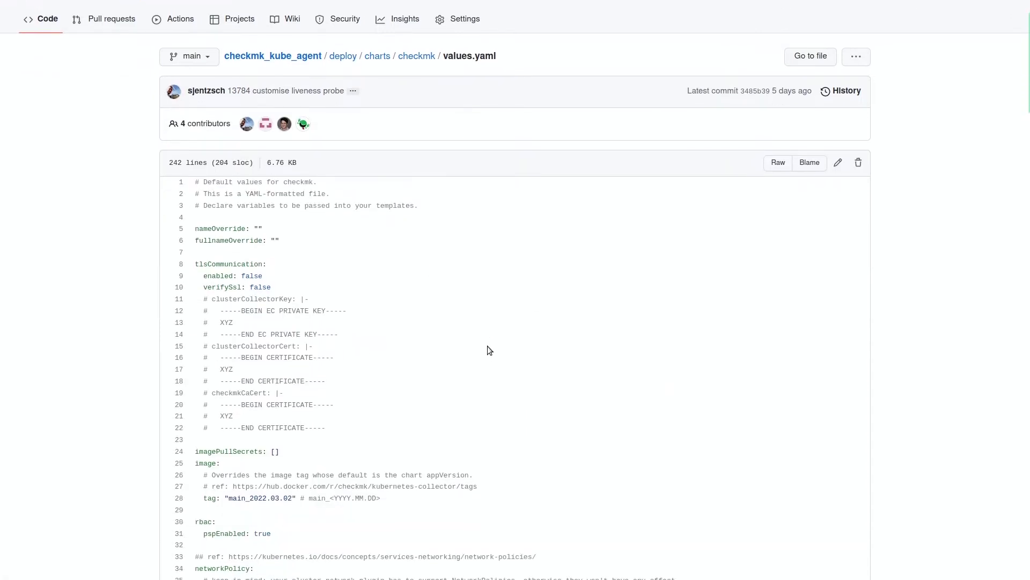
scroll(488, 345, down, 1)
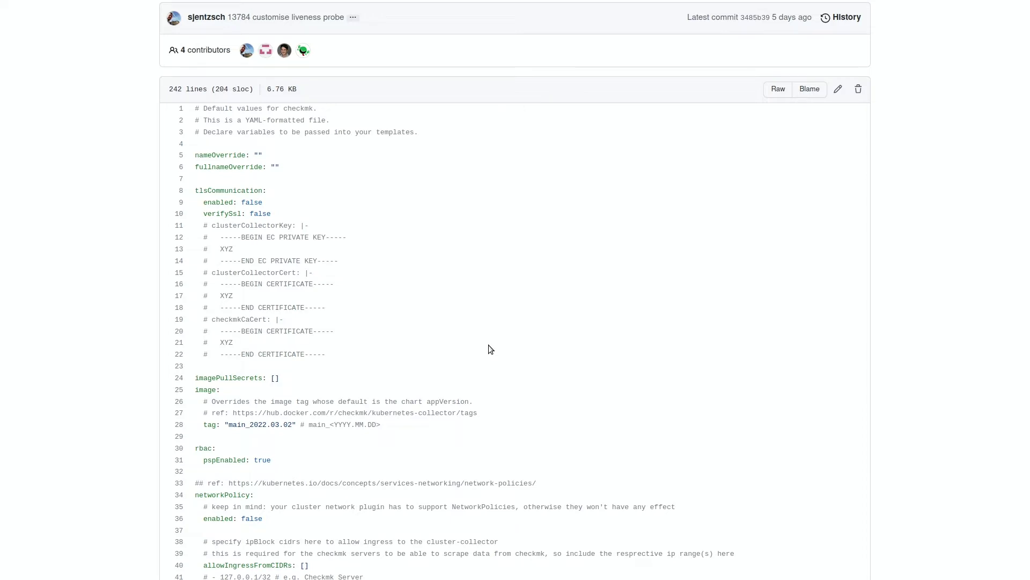
scroll(488, 345, down, 3)
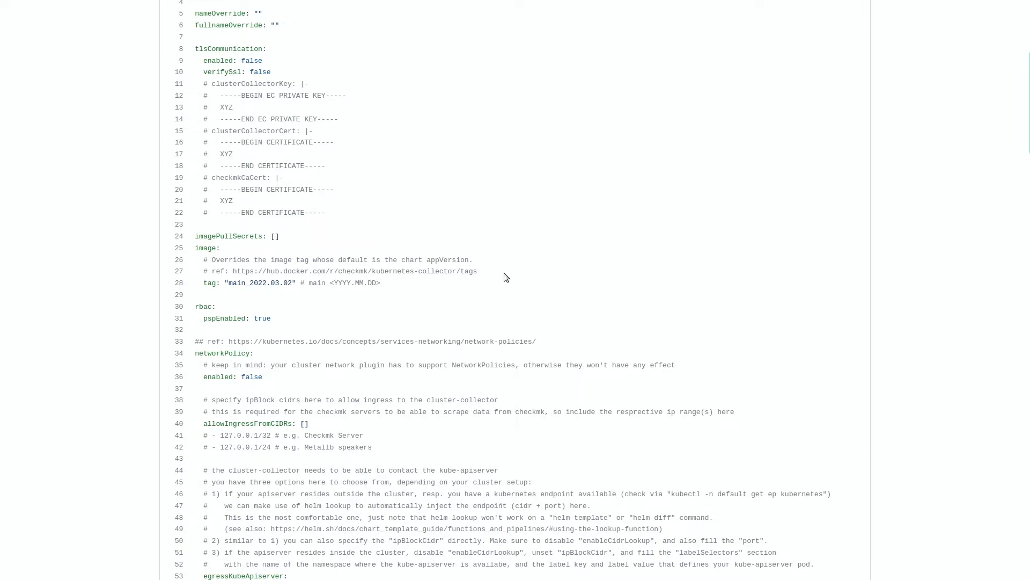
scroll(505, 273, up, 4)
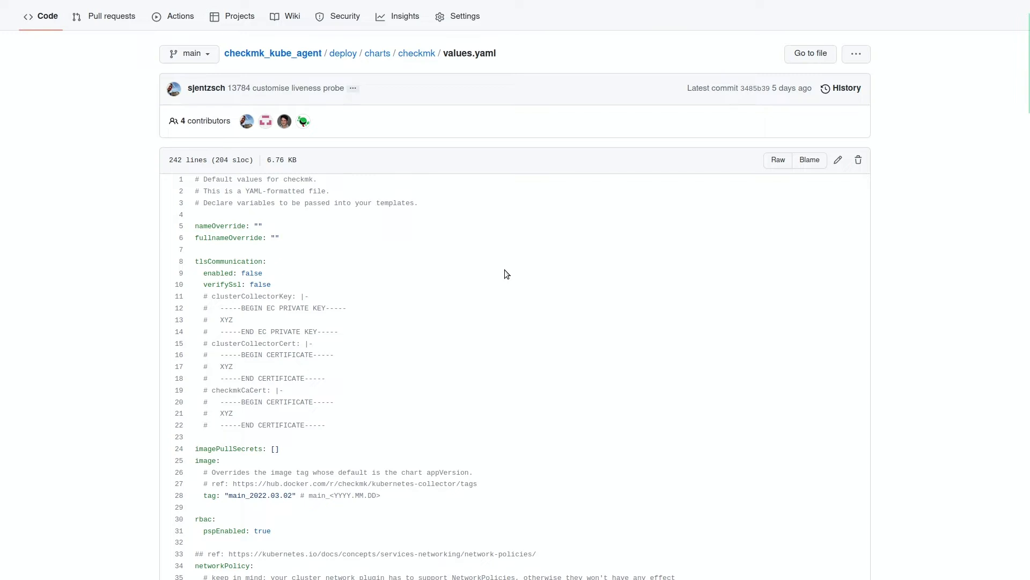
key(alt+Tab)
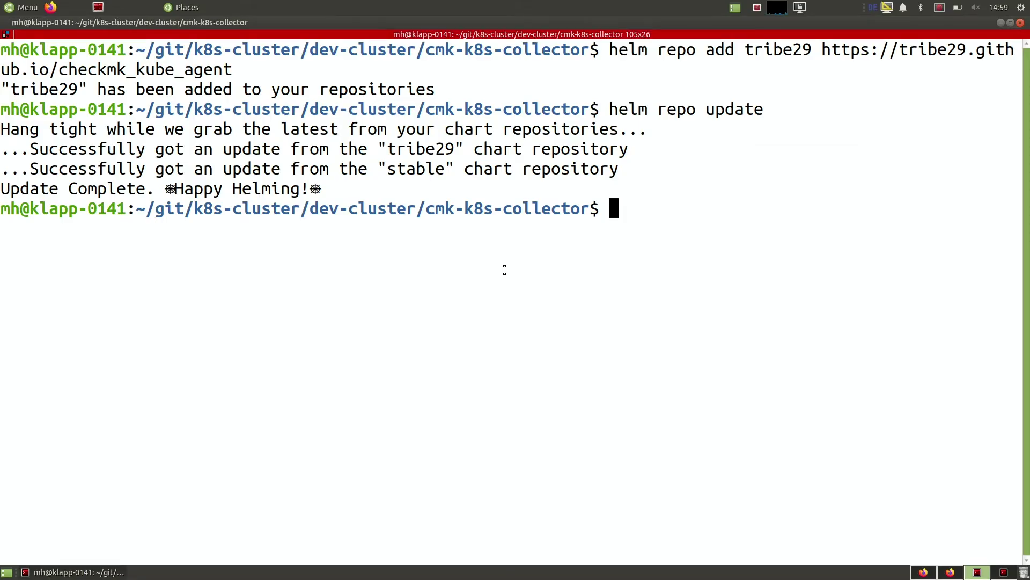
Re-download values.yaml with the earlier wget command and open it in Vim
key(ctrl+r)
text(wget)
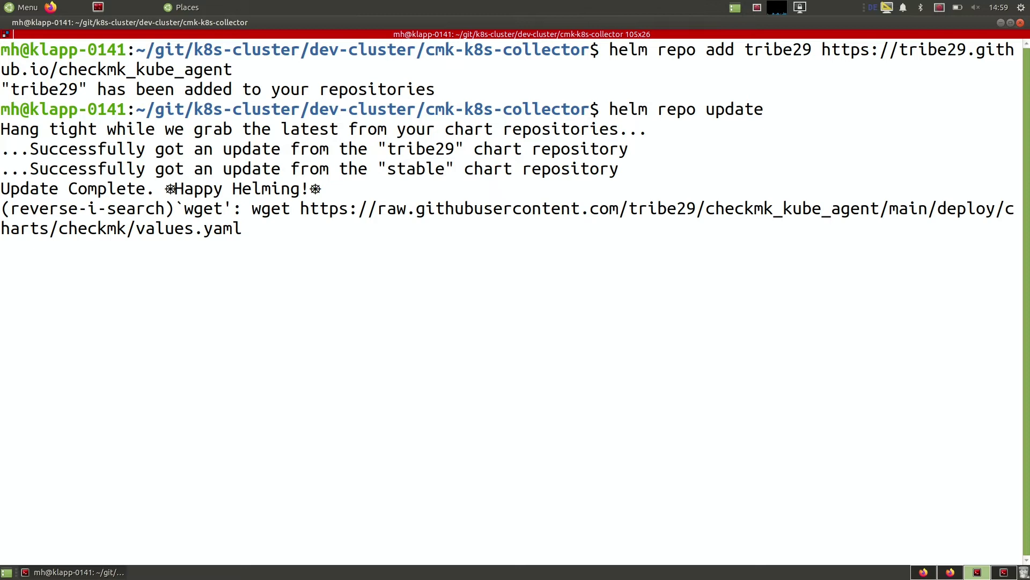
key(Return)
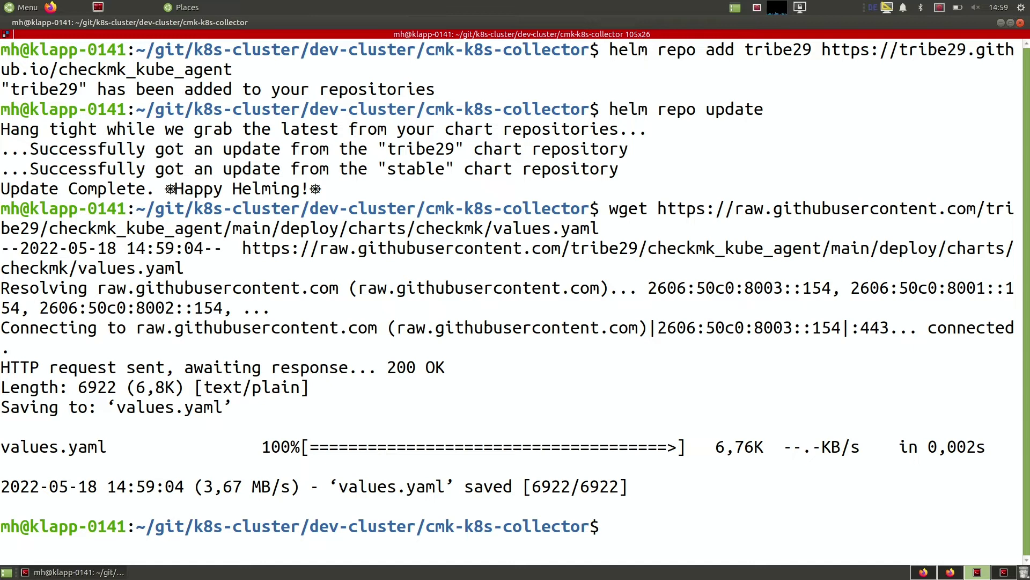
text(vim va)
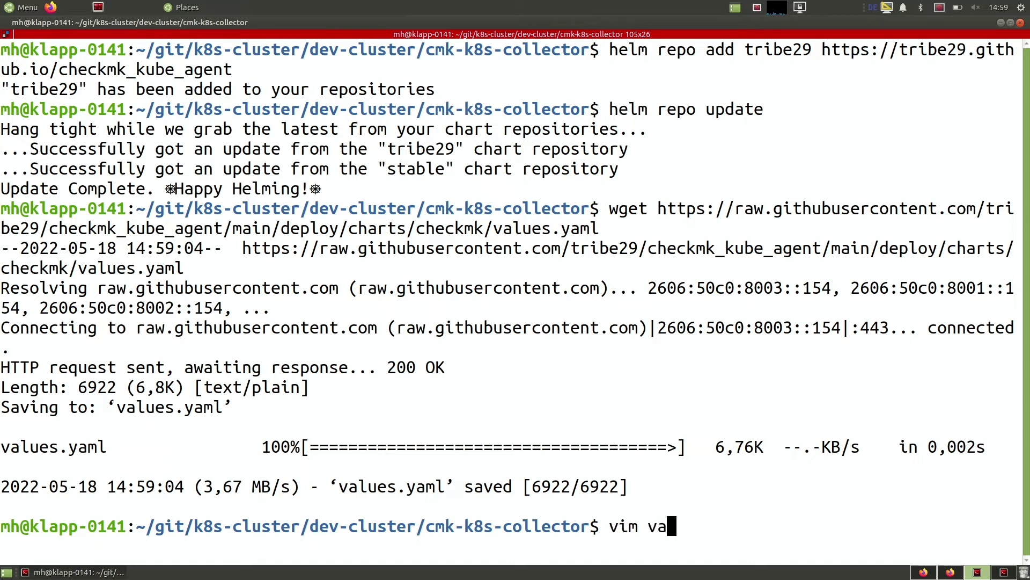
key(Tab)
key(Return)
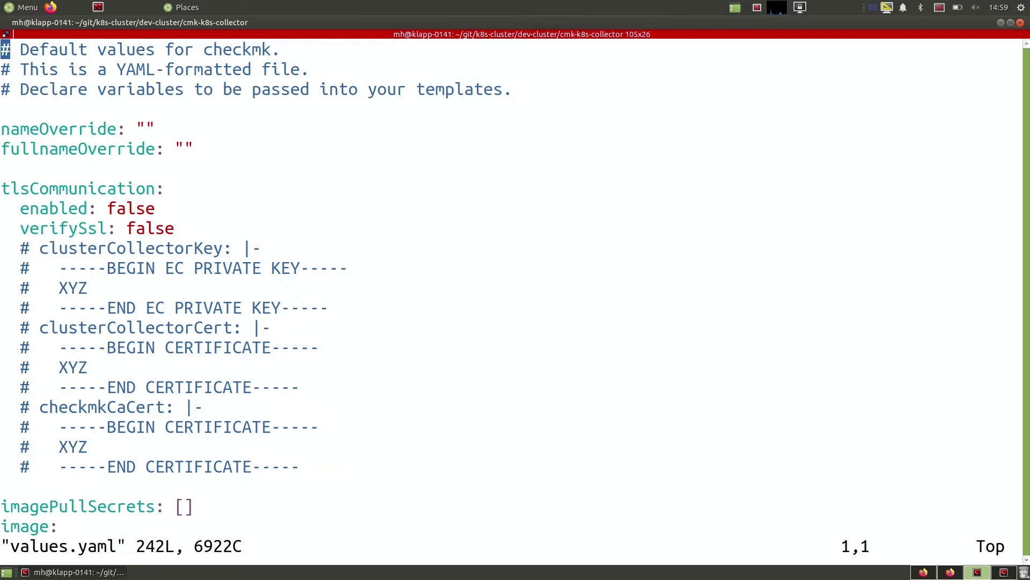
key(Down)
key(Down)
key(Down)
key(Down)
key(Down)
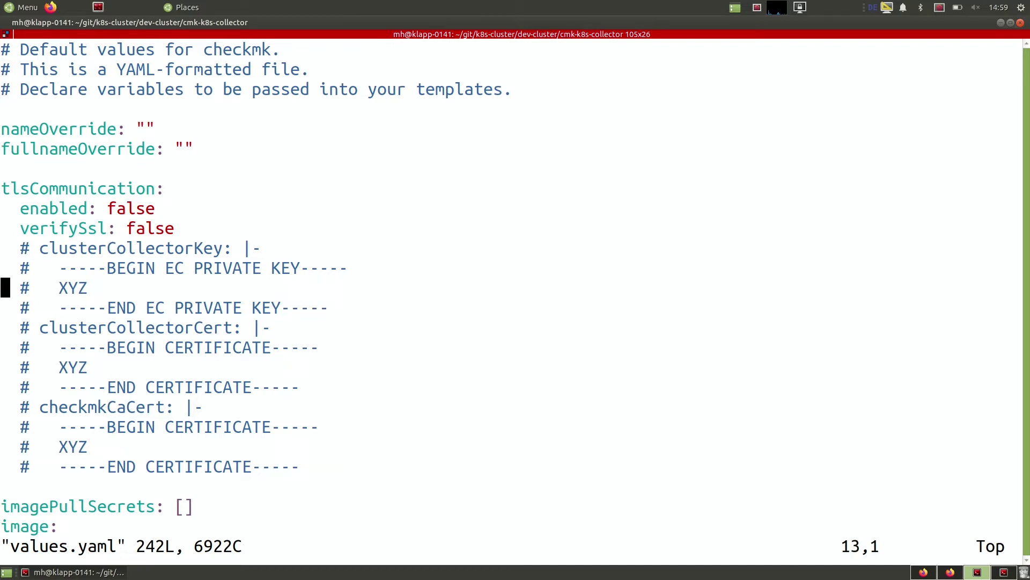
key(Down)
key(Down)
key(Down)
key(Down)
key(Down)
key(Down)
key(Down)
key(Down)
key(Down)
key(Down)
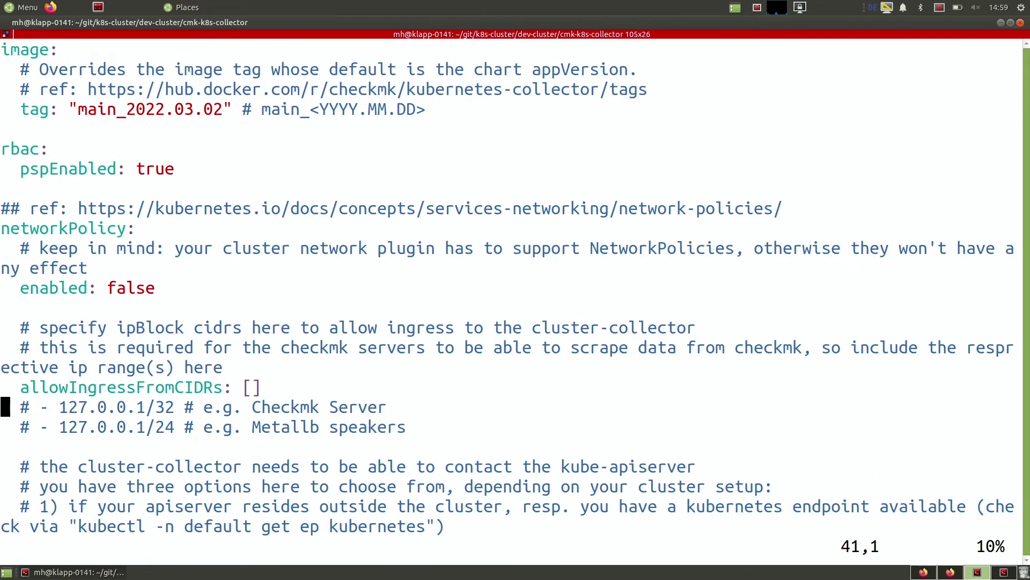
key(Down)
key(Down)
key(Down)
key(Down)
key(Down)
key(Down)
key(Down)
key(Down)
key(Down)
key(Down)
key(Down)
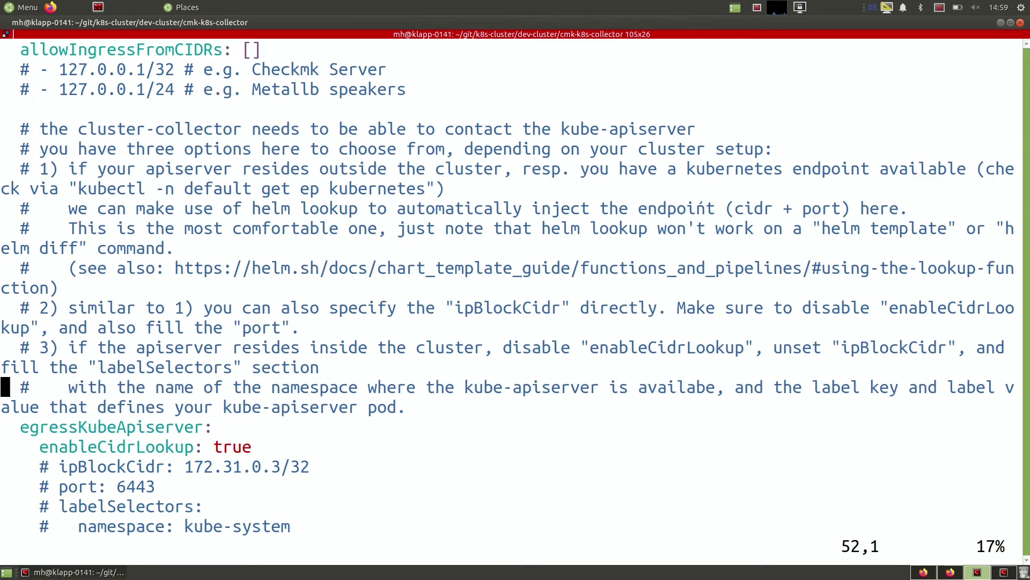
key(Down)
key(Down)
key(Down)
key(Down)
key(Down)
key(Down)
key(Down)
key(Down)
key(Down)
key(Down)
key(Down)
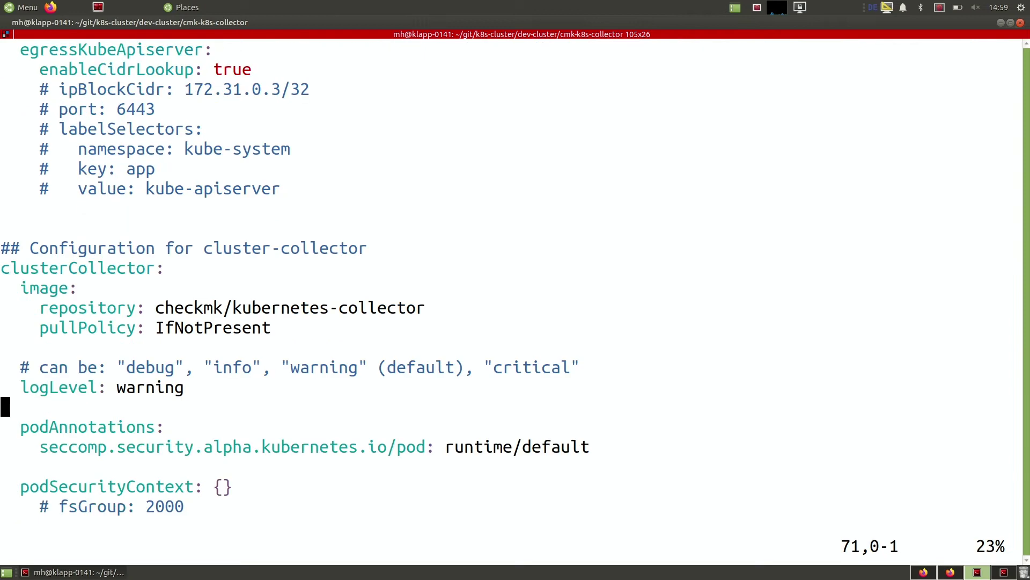
key(Down)
key(Down)
key(Down)
key(Down)
key(Down)
key(Down)
key(Down)
key(Down)
key(Down)
key(Down)
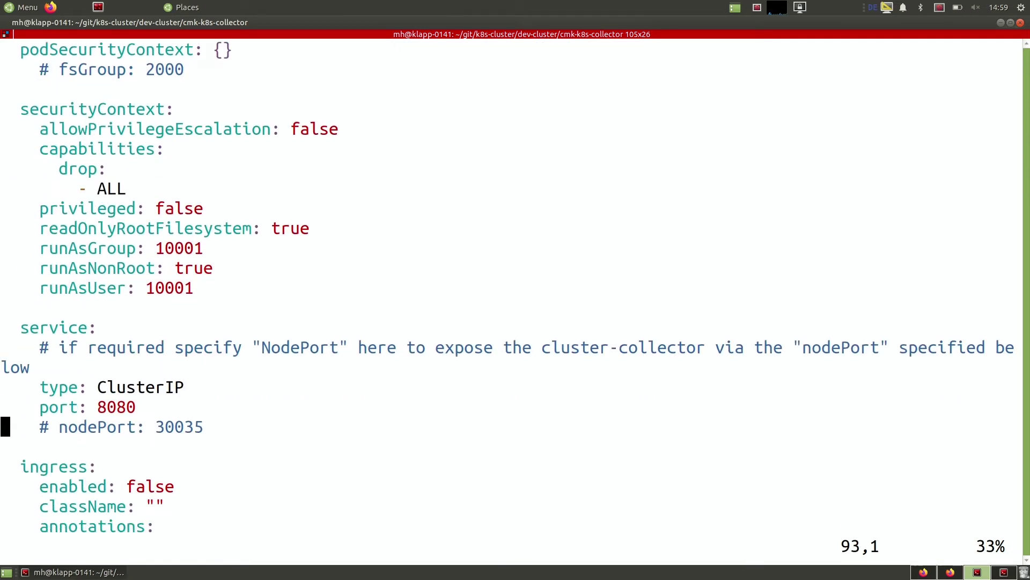
key(Down)
key(Down)
key(Down)
key(Down)
key(Down)
key(Up)
key(Up)
key(Up)
key(Up)
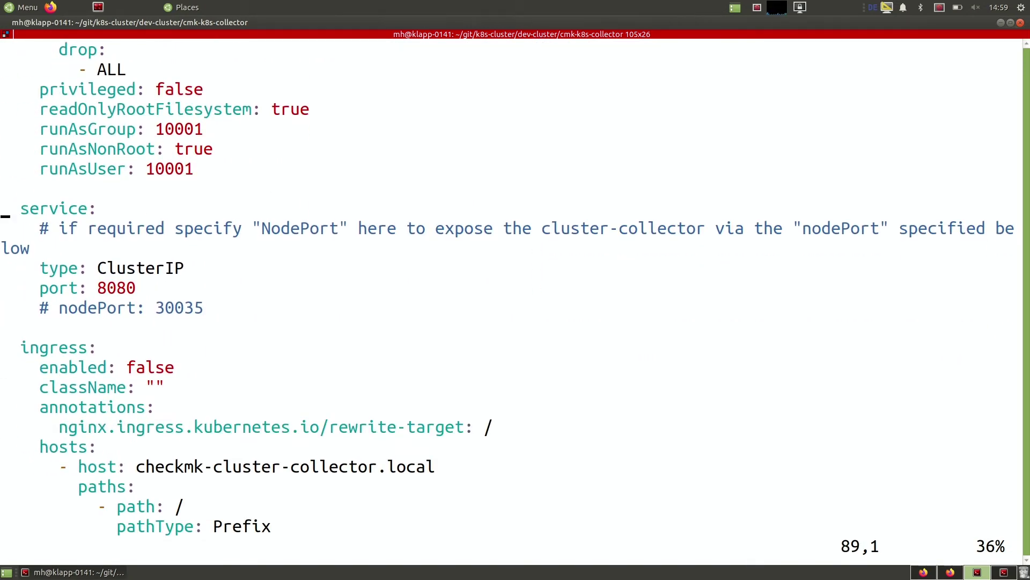
key(Up)
key(Down)
key(Down)
key(Down)
key(Down)
key(Down)
key(Down)
key(Down)
key(Up)
key(Up)
key(Up)
key(Up)
Change the service type to NodePort, uncomment nodePort 30035, and save values.yaml
key(Right)
key(Right)
key(Right)
key(Right)
key(Right)
key(Right)
key(Right)
key(Right)
key(Right)
key(i)
key(Delete)
key(Delete)
key(Delete)
key(Delete)
key(Delete)
key(Delete)
key(Delete)
key(Delete)
key(Delete)
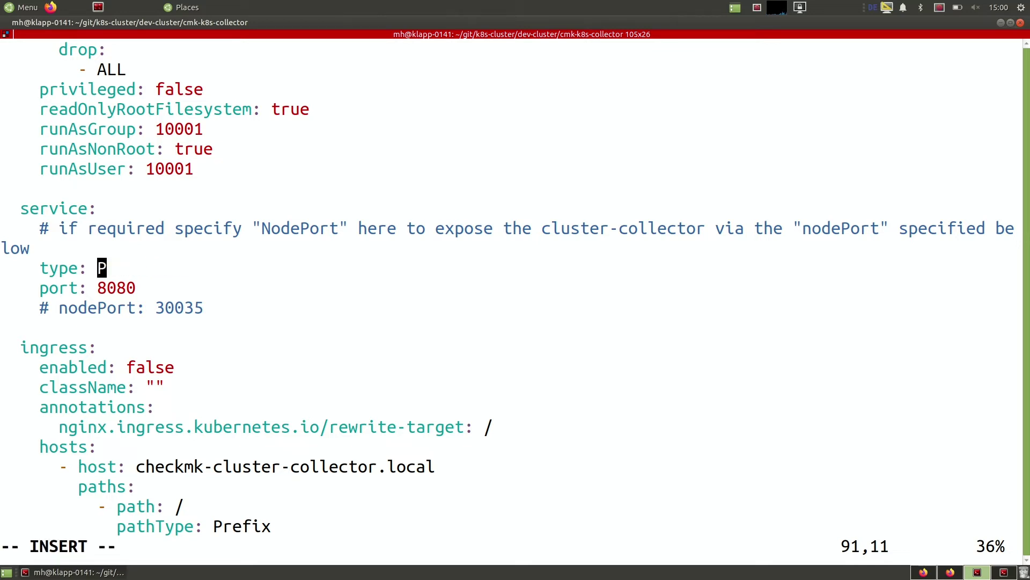
text(NodePo)
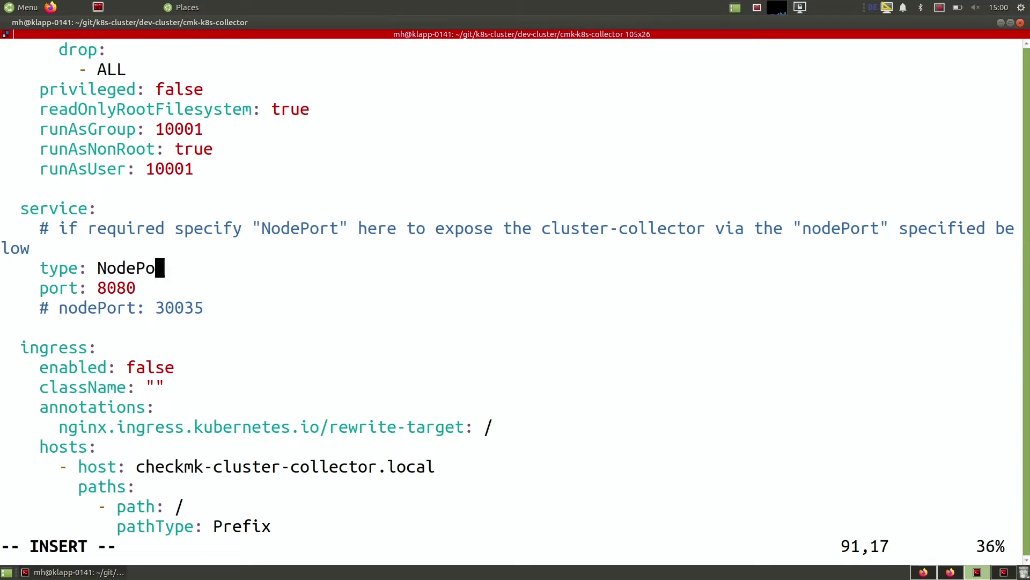
text(rt)
key(Down)
key(Down)
key(Left)
key(Left)
key(Left)
key(Left)
key(Left)
key(Left)
key(Left)
key(Left)
key(Left)
key(Delete)
key(Delete)
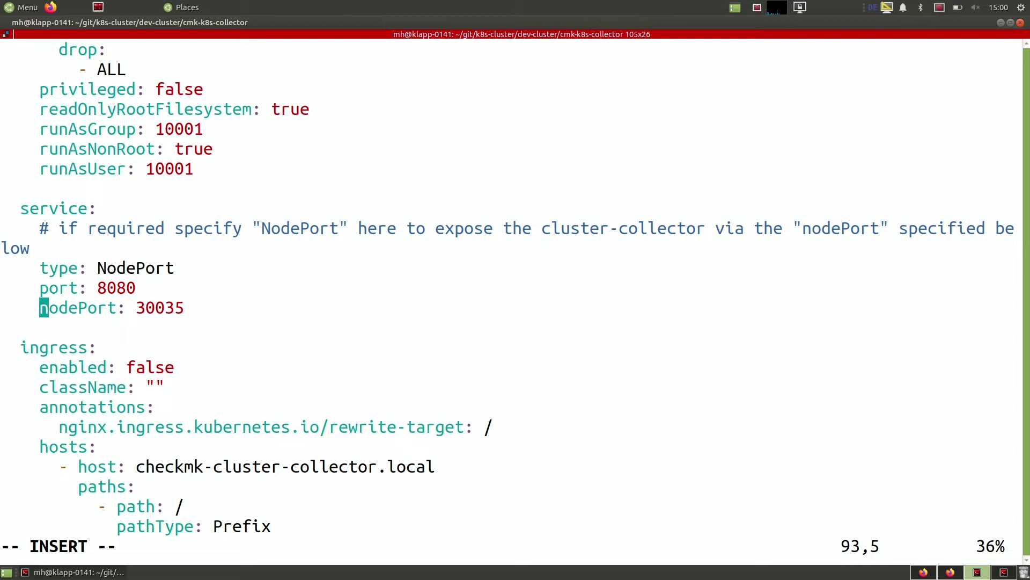
key(Escape)
text(:x)
key(Return)
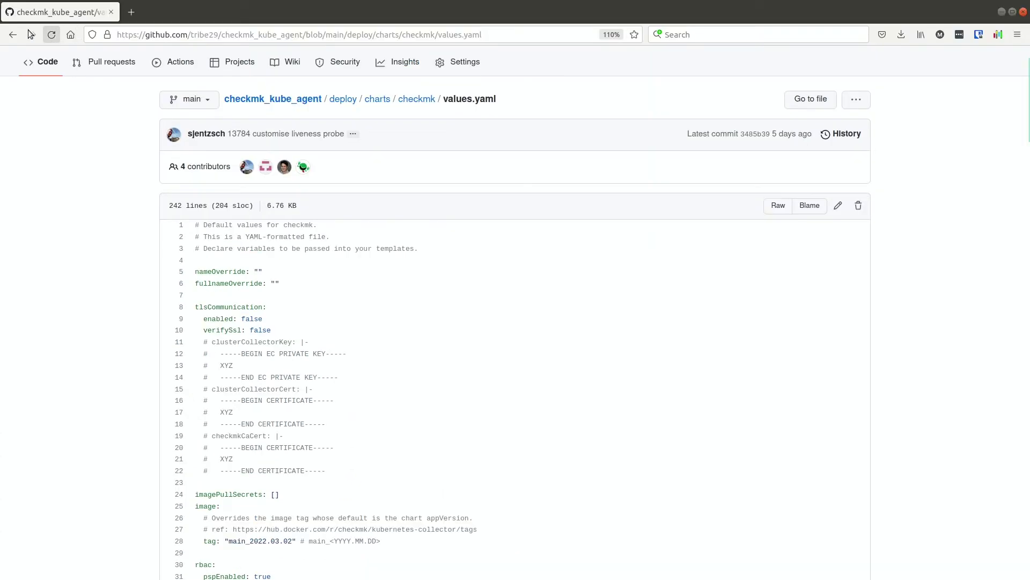
Copy the helm upgrade --install command from the checkmk chart README
click(12, 37)
scroll(402, 467, down, 5)
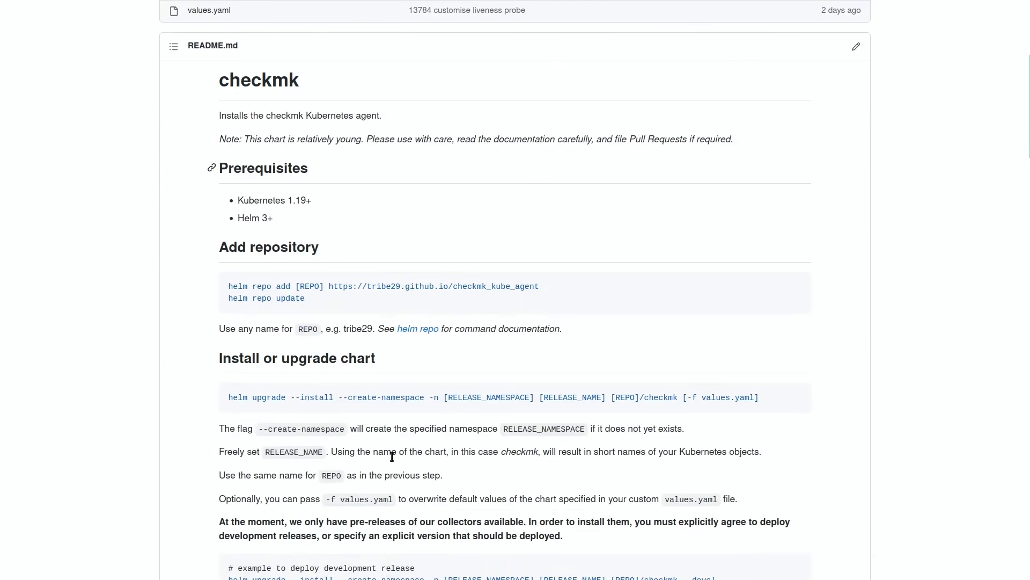
scroll(445, 402, down, 4)
triple_click(771, 181)
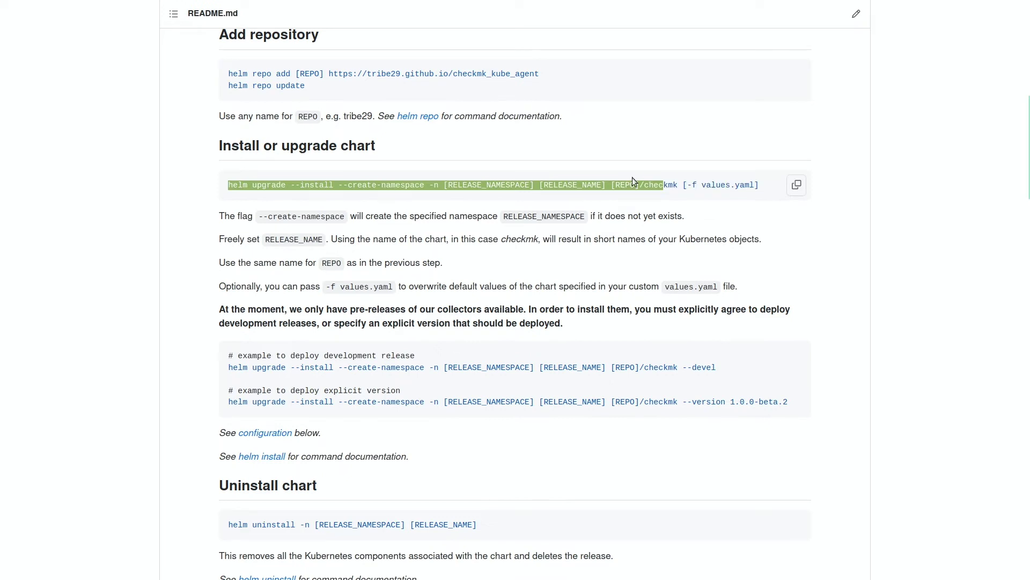
click(798, 185)
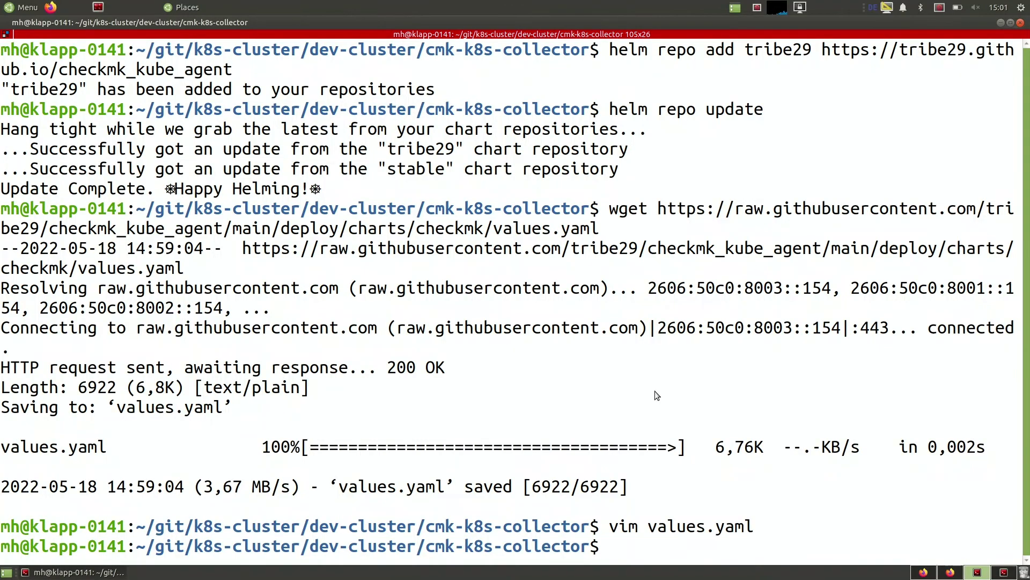
Paste the helm upgrade command with namespace checkmk-monitoring and release name checkmk
right_click(655, 390)
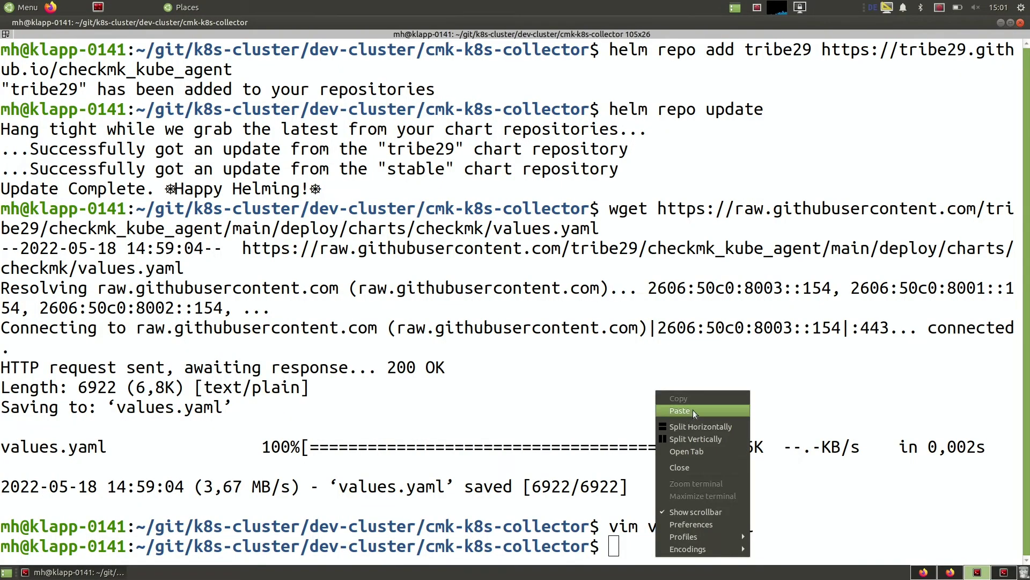
click(694, 410)
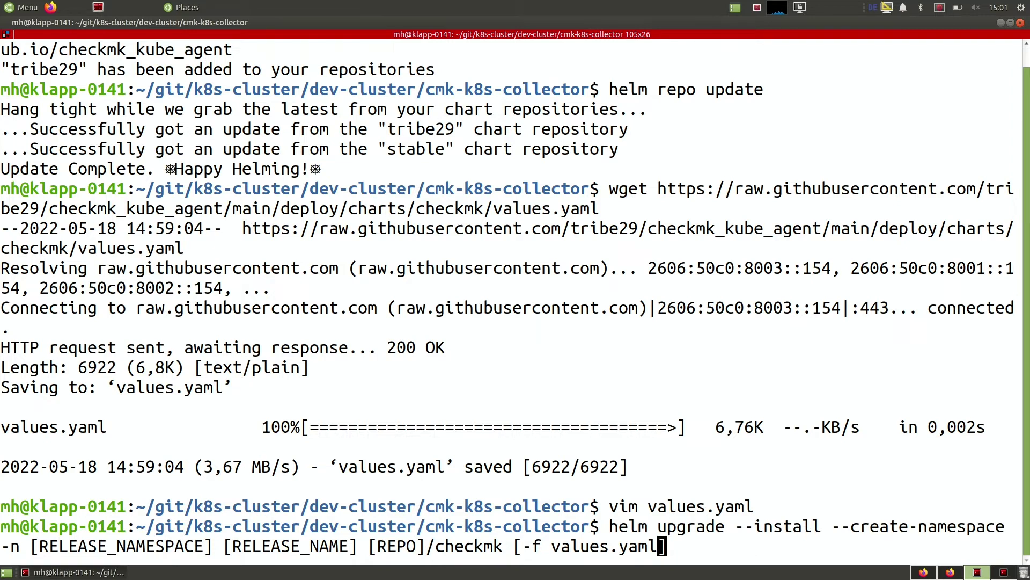
key(Left)
key(Left)
key(Left)
key(Left)
key(Left)
key(Left)
key(Left)
key(Left)
key(Left)
key(Left)
key(Left)
key(Left)
key(Left)
key(Left)
key(BackSpace)
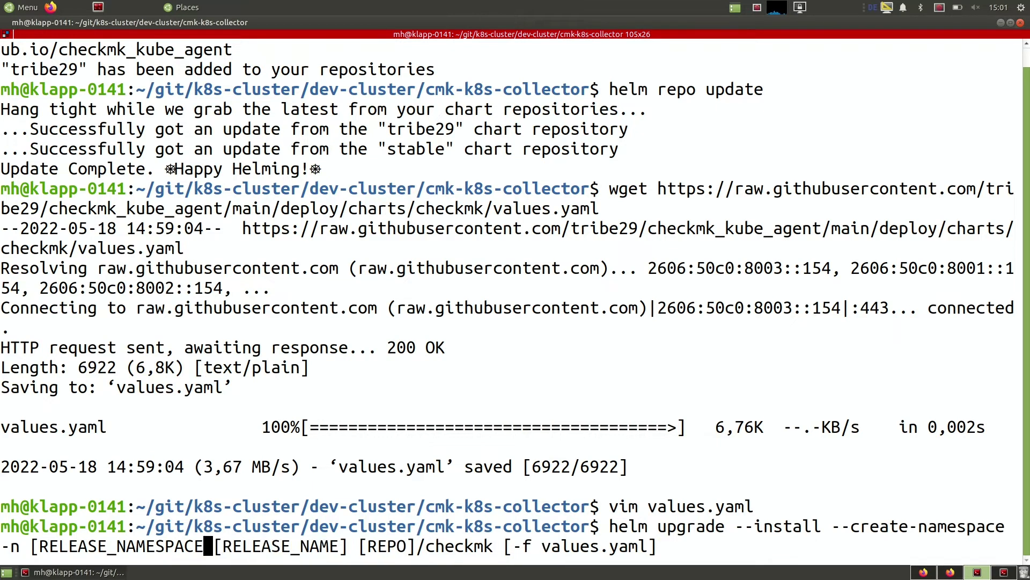
key(BackSpace)
key(BackSpace)
key(BackSpace)
key(BackSpace)
key(BackSpace)
key(BackSpace)
key(BackSpace)
key(BackSpace)
key(BackSpace)
key(BackSpace)
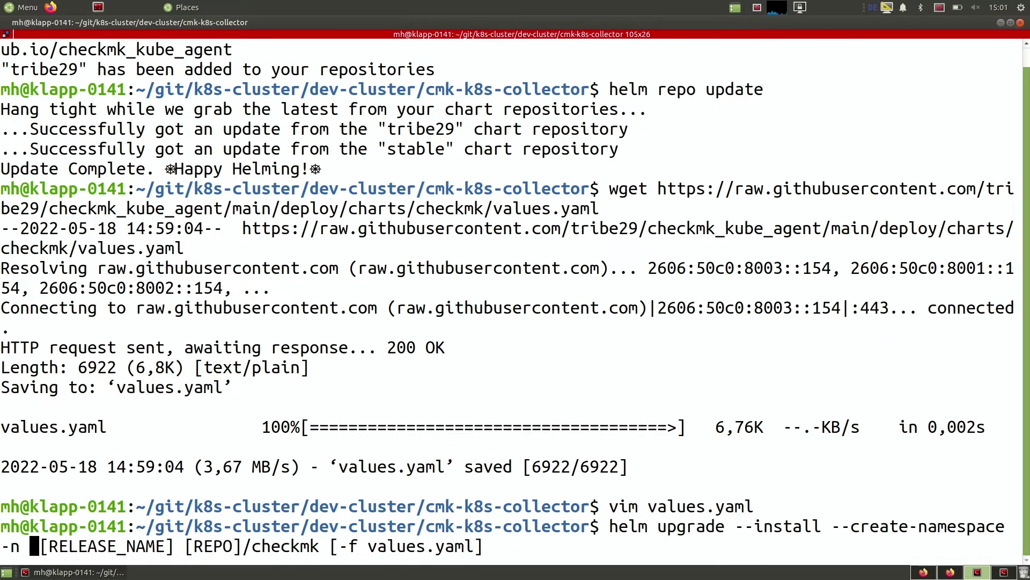
text(checkmk-monit)
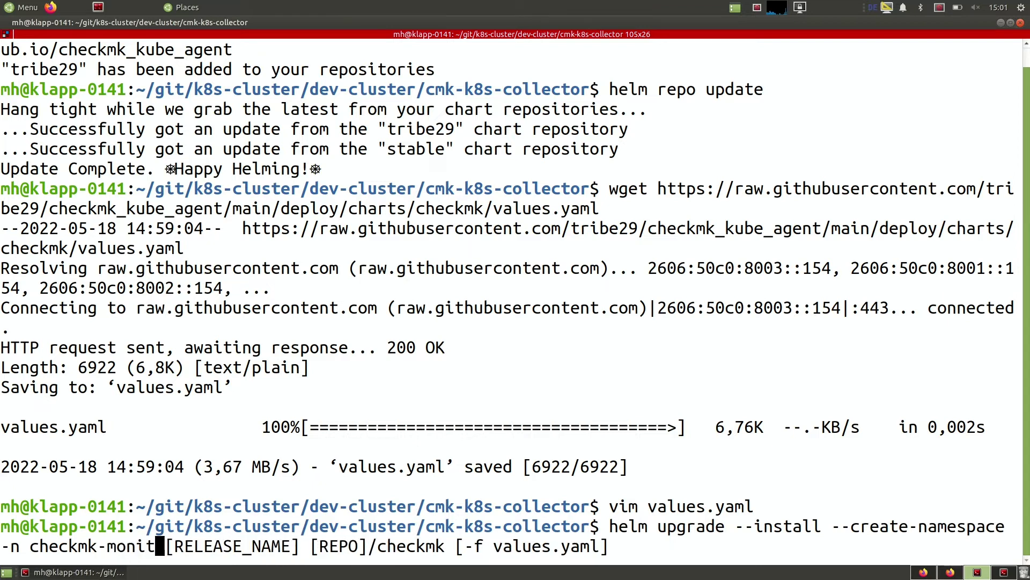
text(oring)
key(Delete)
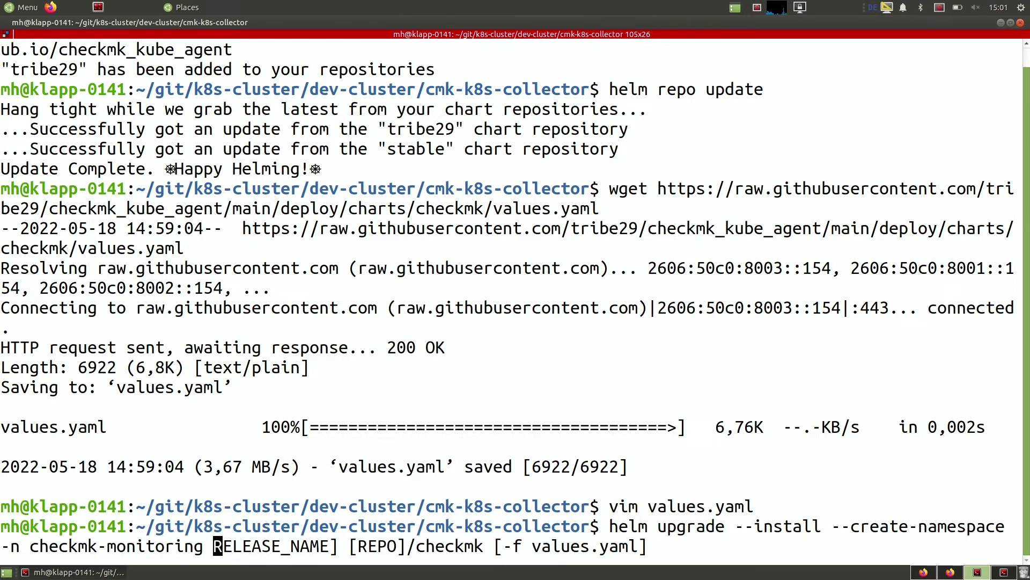
key(Delete)
key(Delete)
key(Delete)
key(Delete)
key(Delete)
key(Delete)
key(Delete)
text(ch)
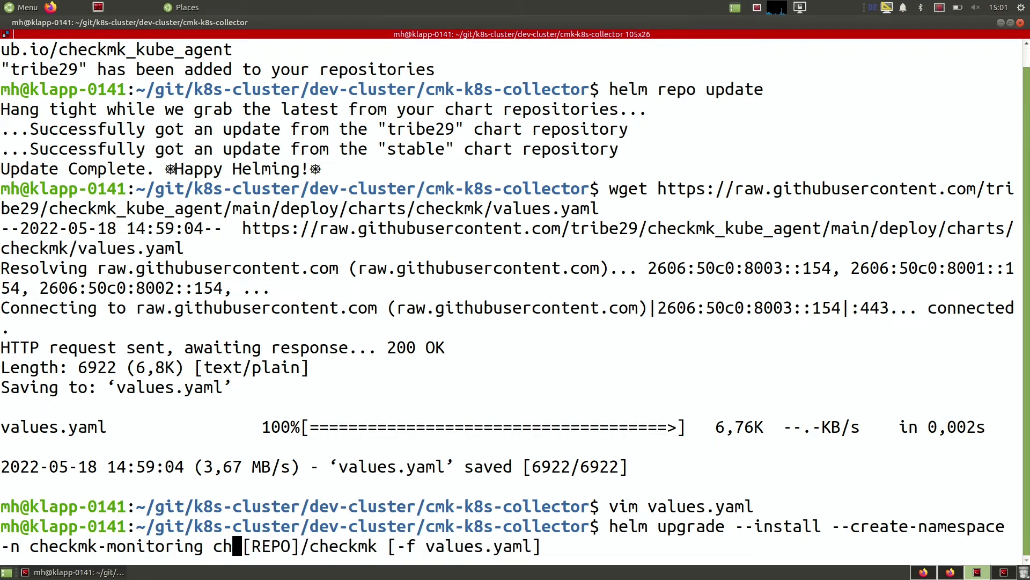
text(eckmk)
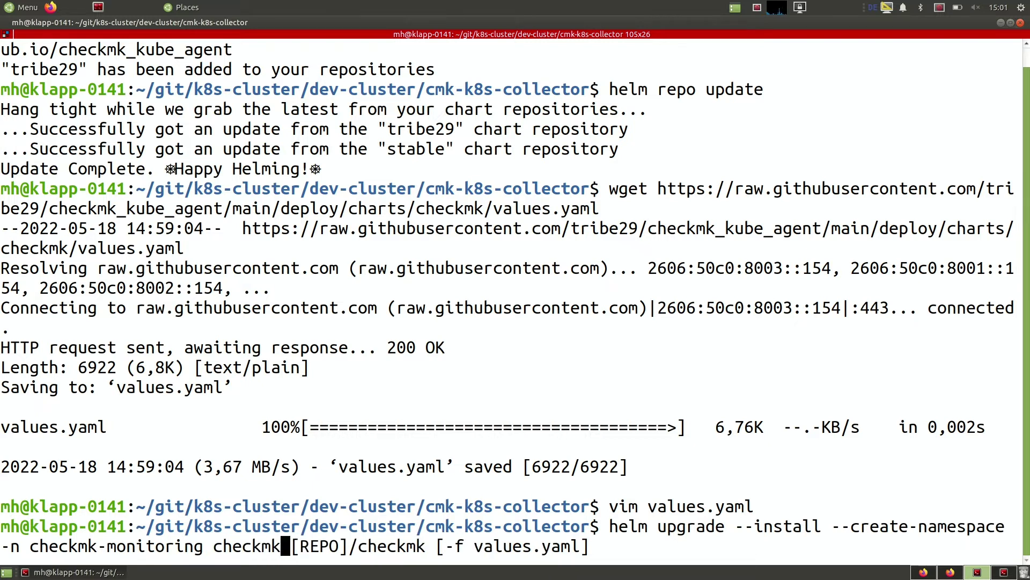
Set the chart to tribe29/checkmk and remove the brackets around -f values.yaml
key(Right)
key(Delete)
key(Delete)
key(Delete)
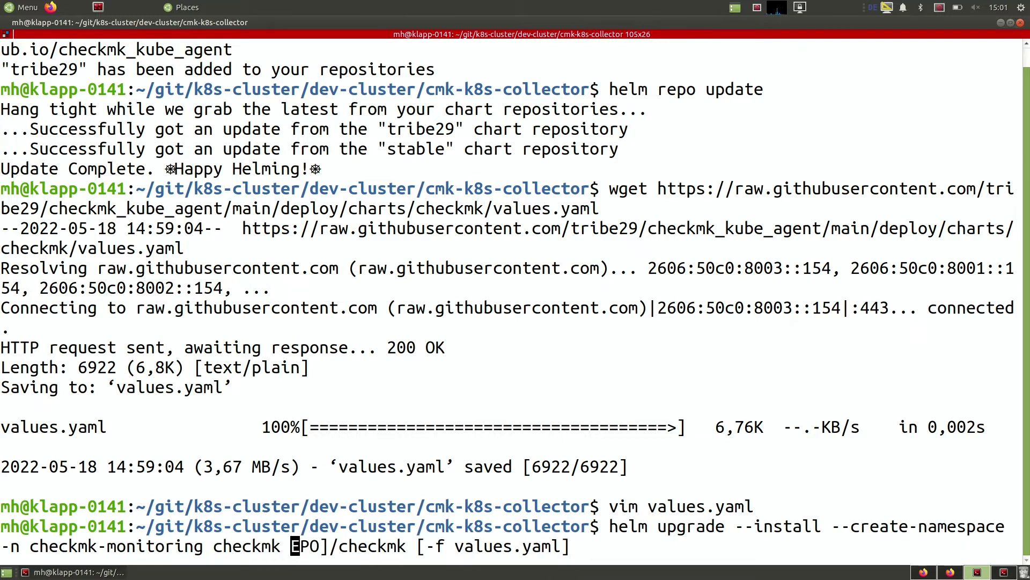
key(Delete)
key(Delete)
key(Delete)
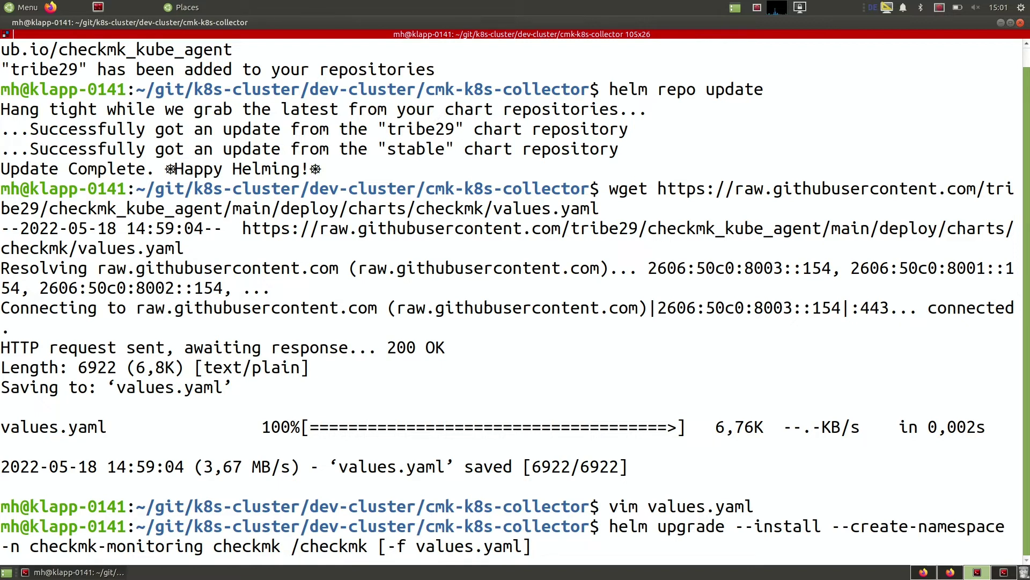
text(trie)
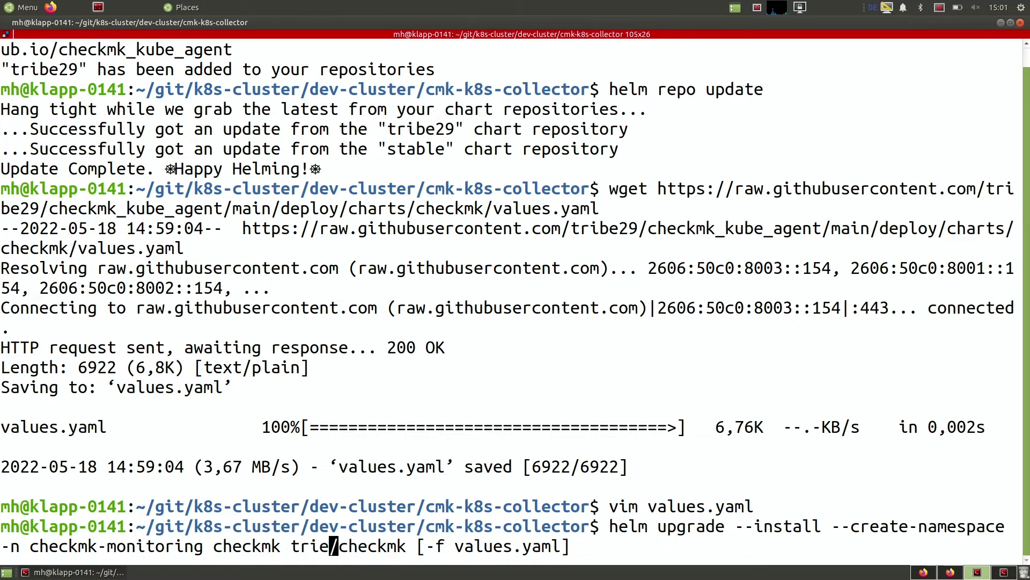
key(Left)
text(b)
key(Right)
text(29)
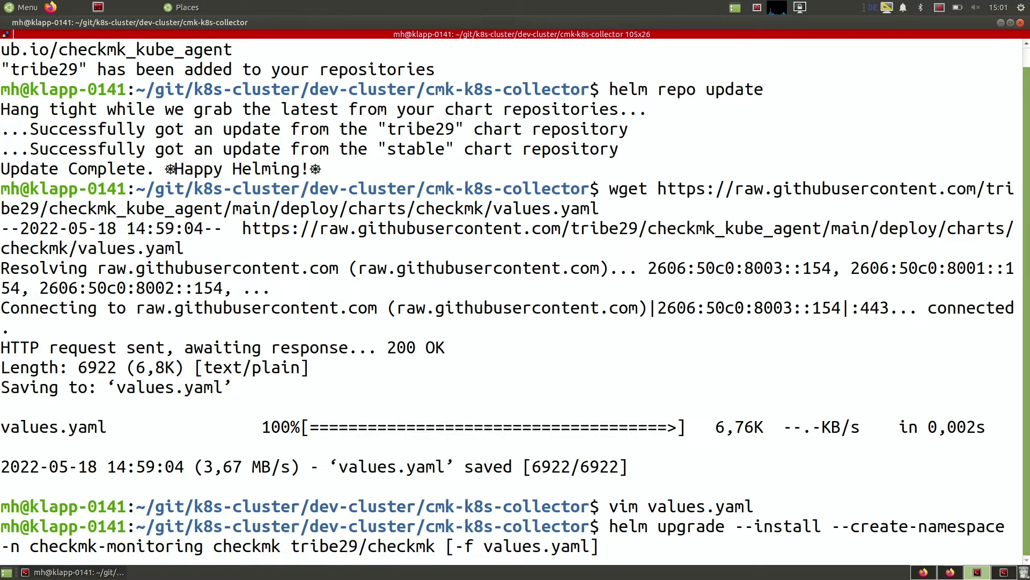
key(Right)
key(Right)
key(Right)
key(Right)
key(Delete)
key(Right)
key(Right)
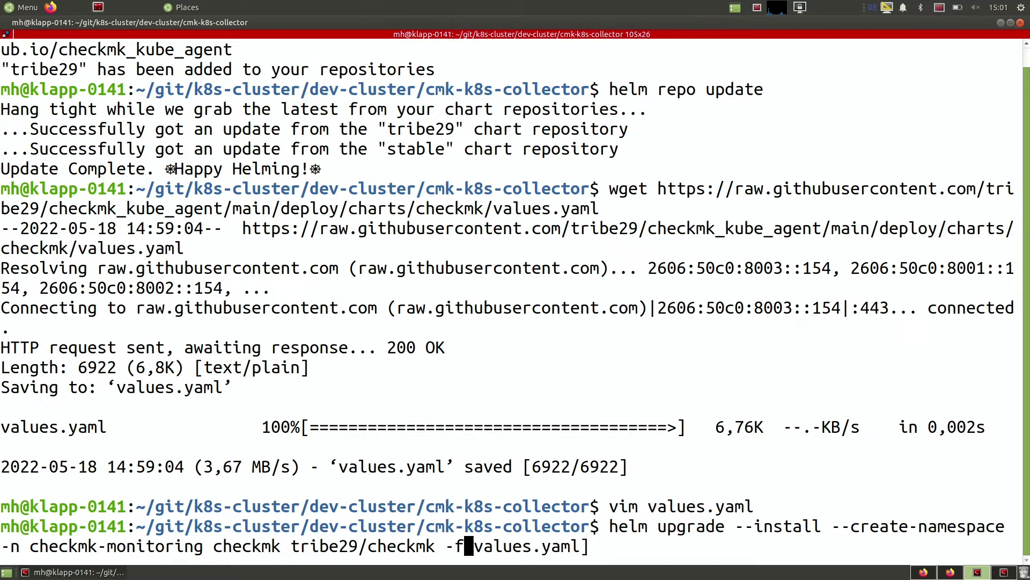
key(Right)
key(Right)
key(Right)
key(Delete)
Deploy the checkmk release and select the TOKEN and CA_CRT export commands in its notes
key(Return)
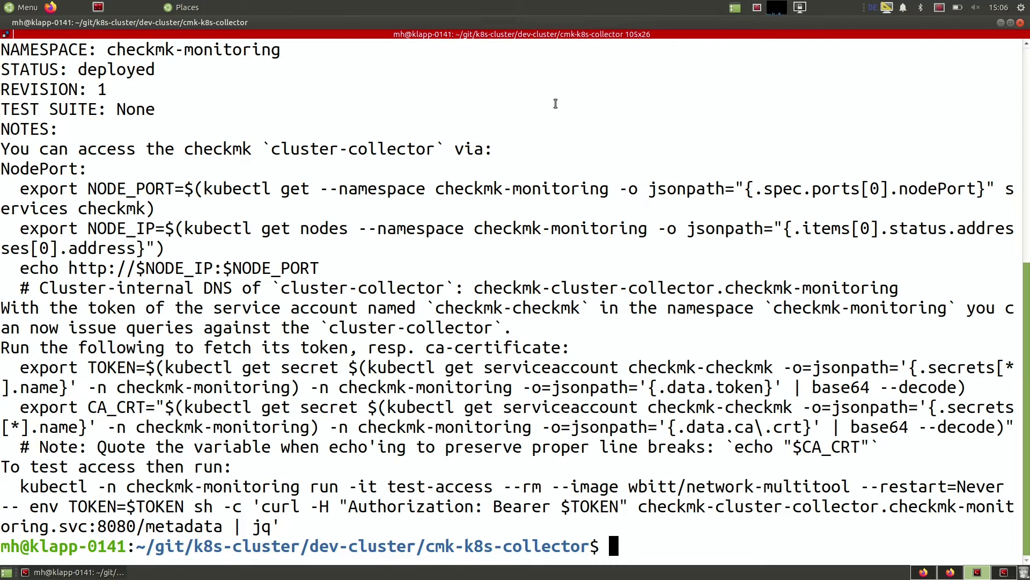
drag(375, 266, 1, 166)
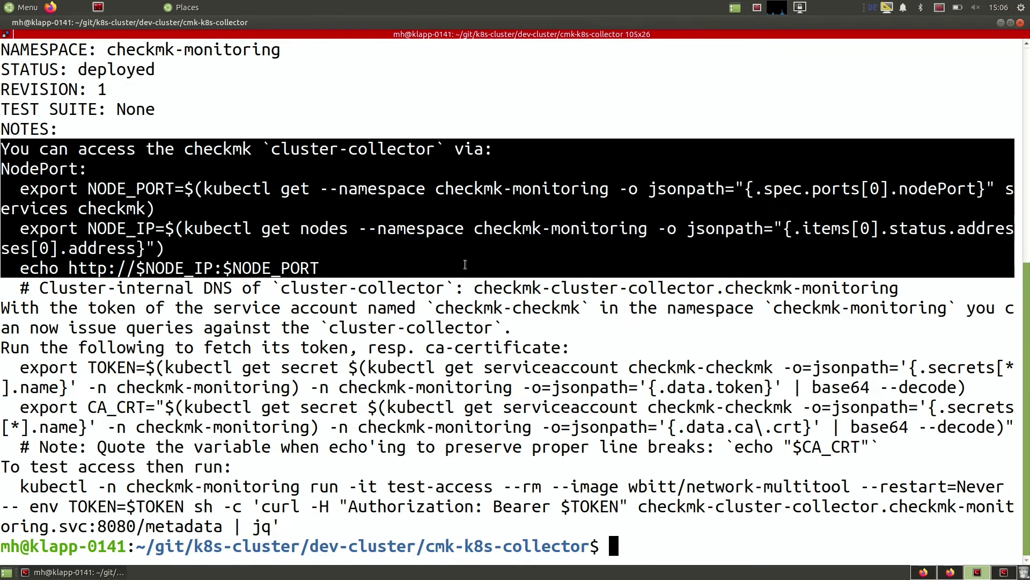
click(448, 279)
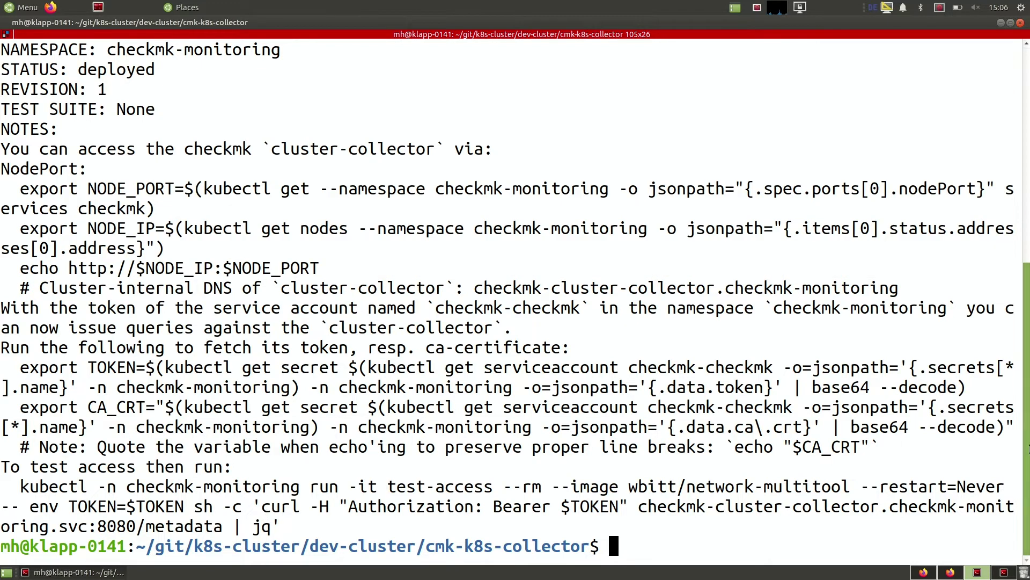
drag(10, 367, 1023, 421)
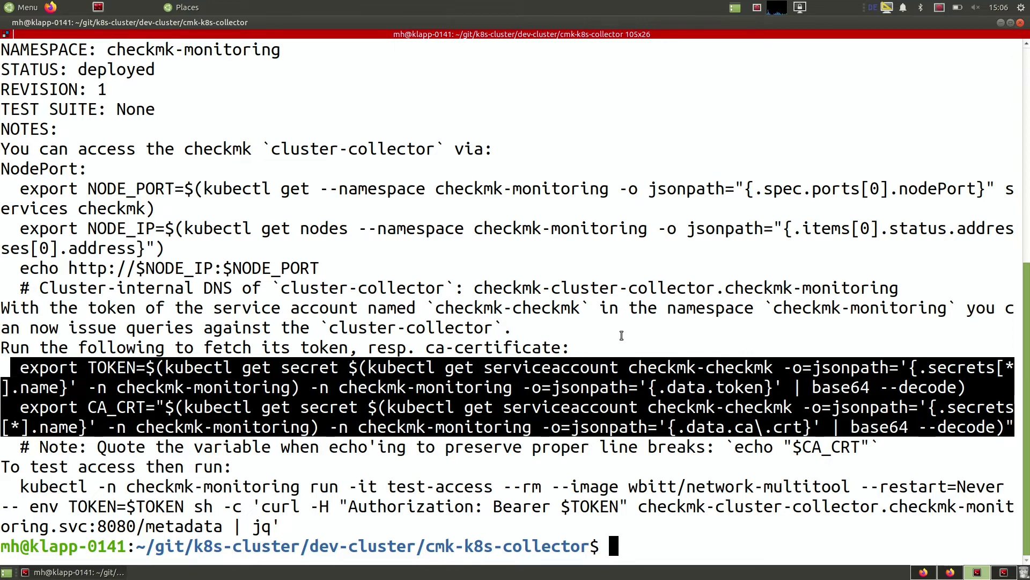
Run the export commands, then print $TOKEN and "$CA_CRT" in the terminal
middle_click(624, 307)
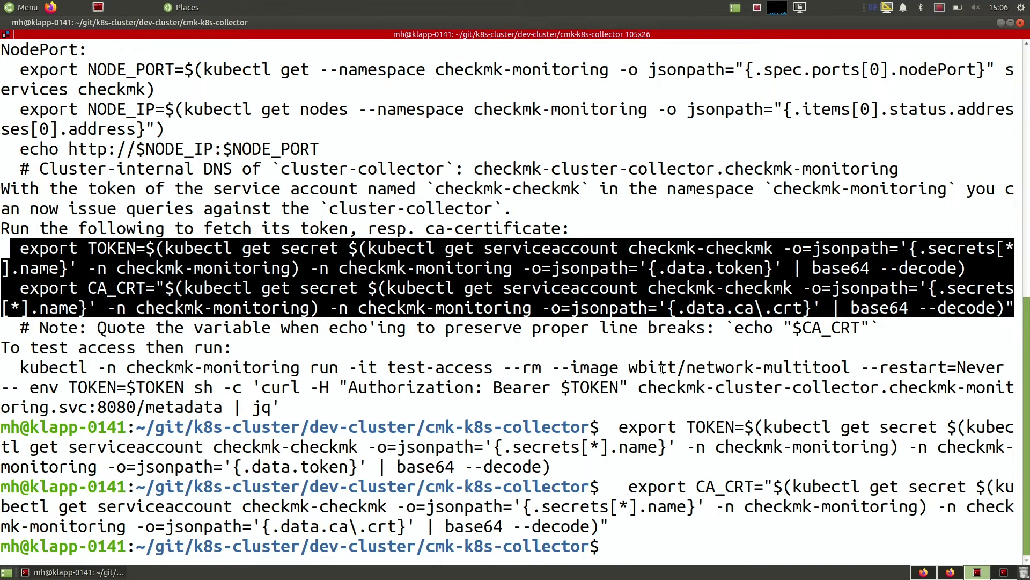
text(echo )
text($)
text(TOKEN)
key(Return)
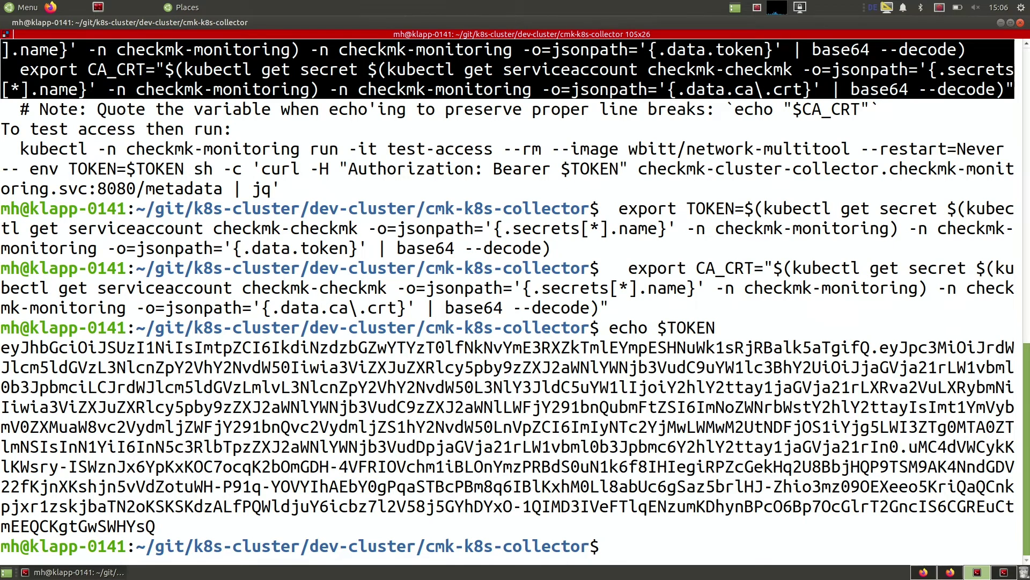
text(e)
text(cho ")
text($CA_CRT")
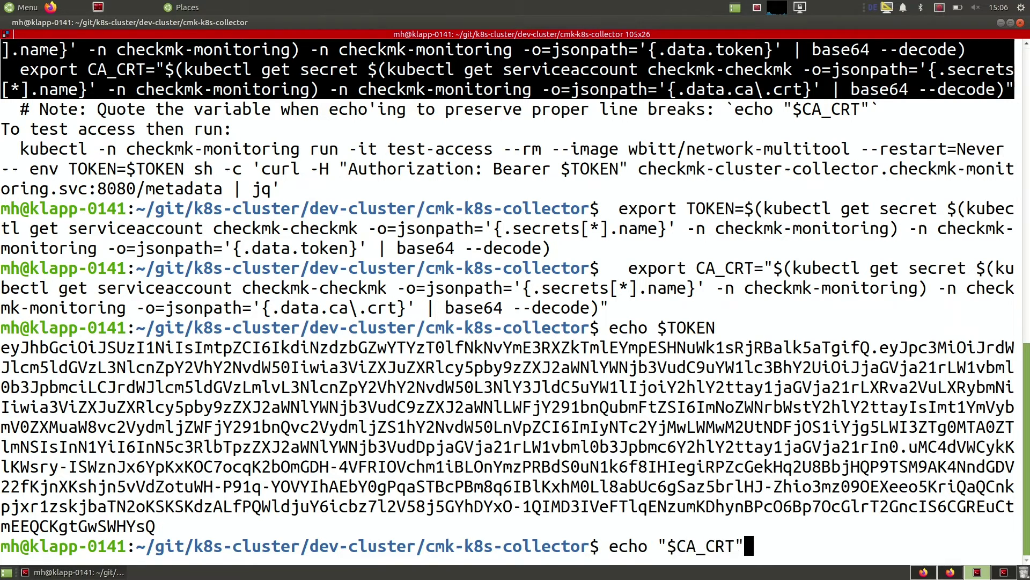
key(Return)
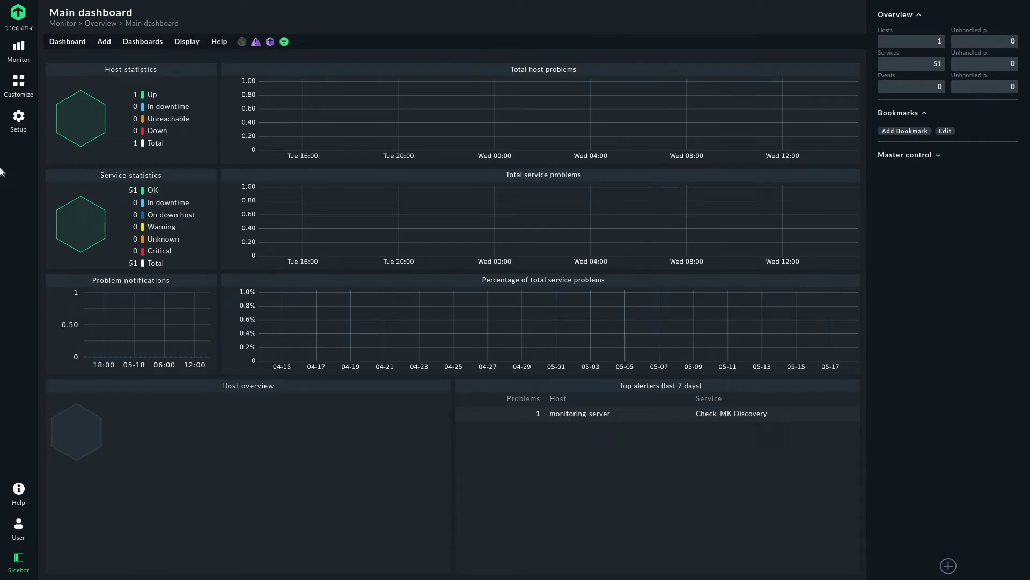
Create host kube-internal with IP address family set to No IP
click(13, 134)
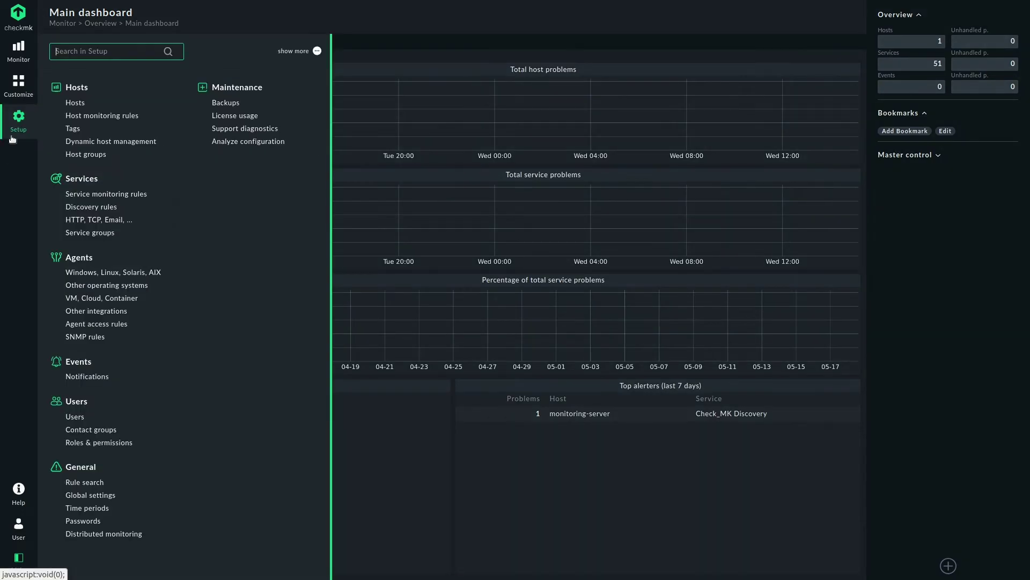
click(77, 102)
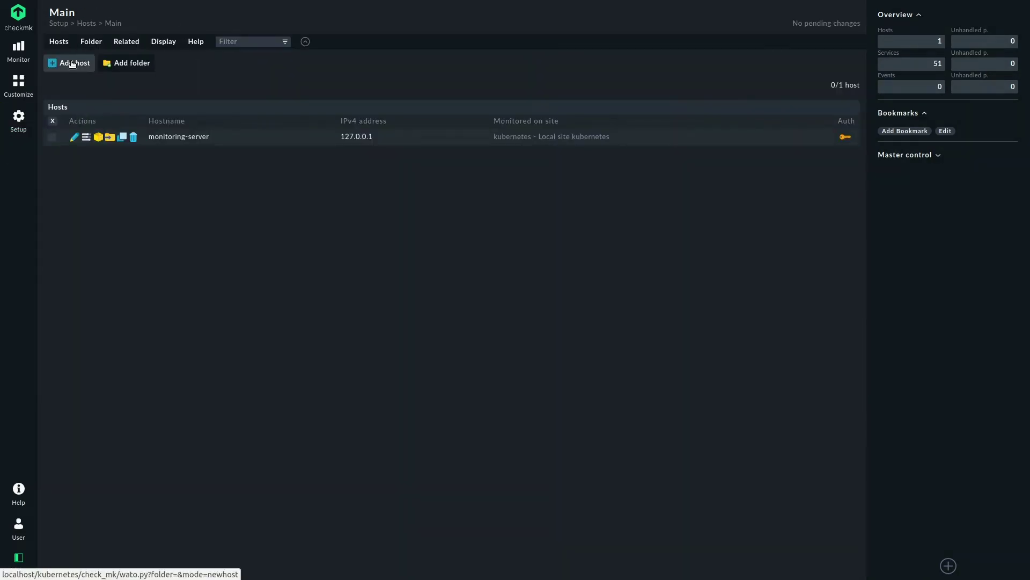
click(72, 63)
click(227, 112)
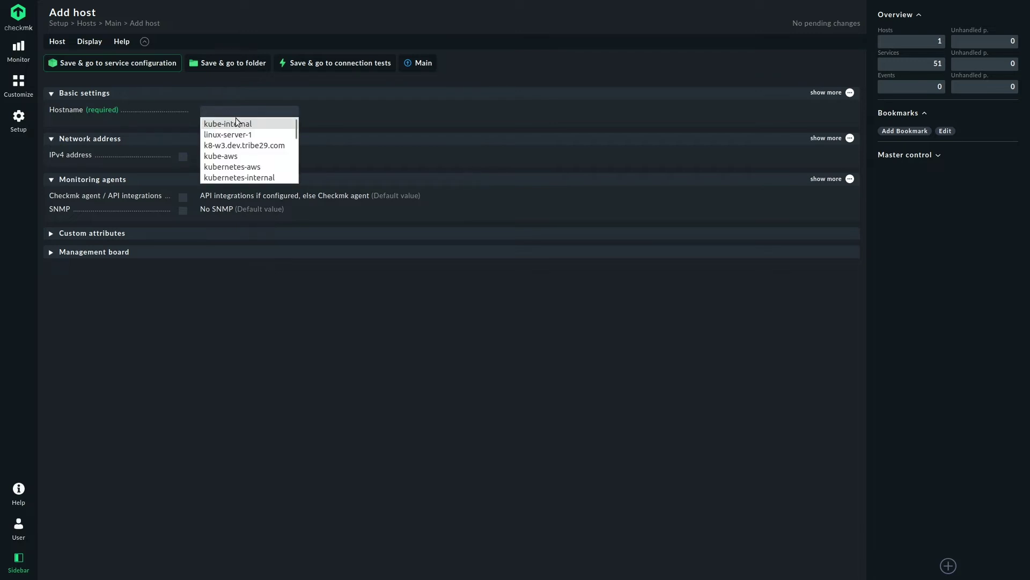
click(237, 123)
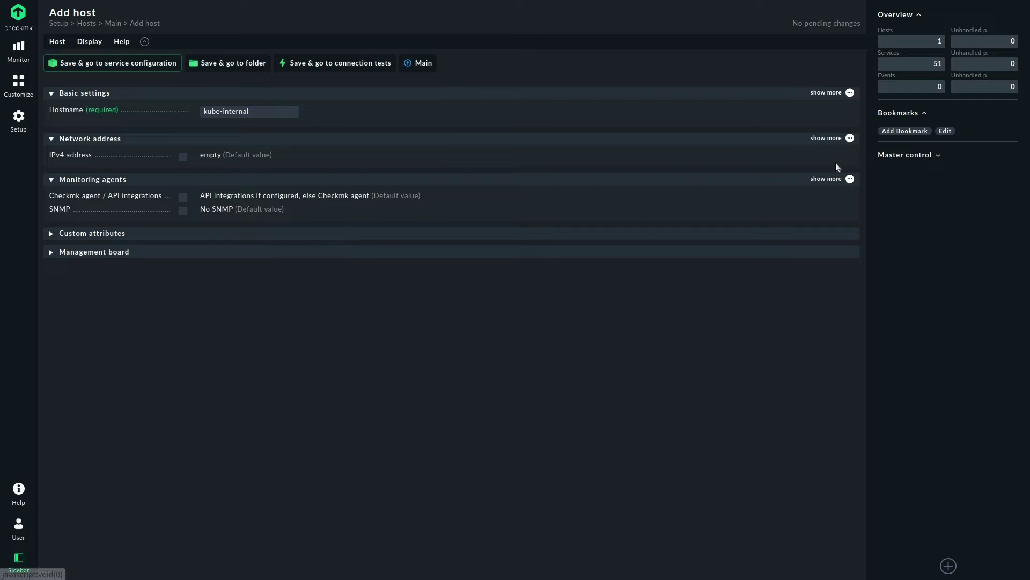
click(850, 138)
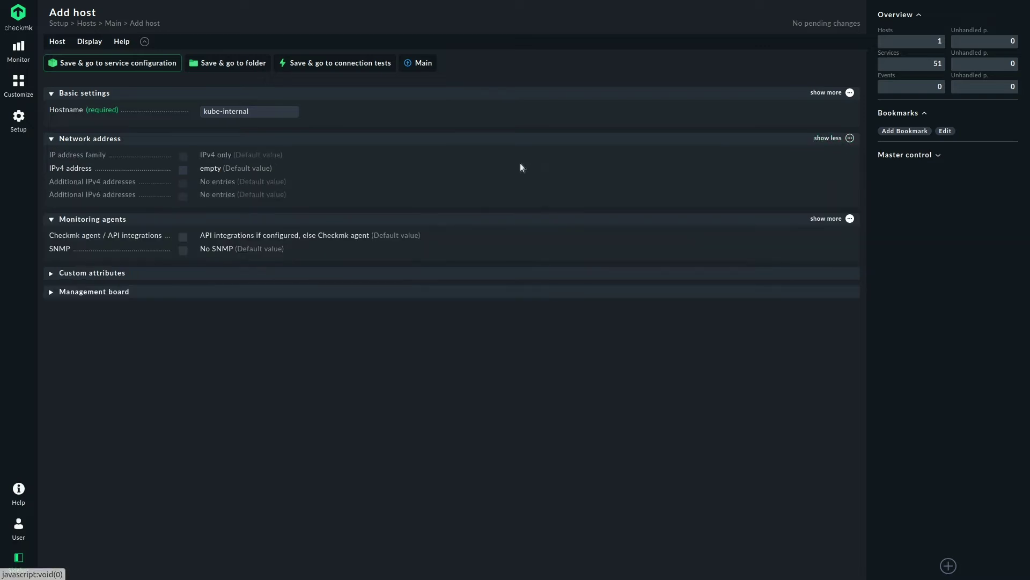
click(183, 157)
click(214, 157)
click(220, 216)
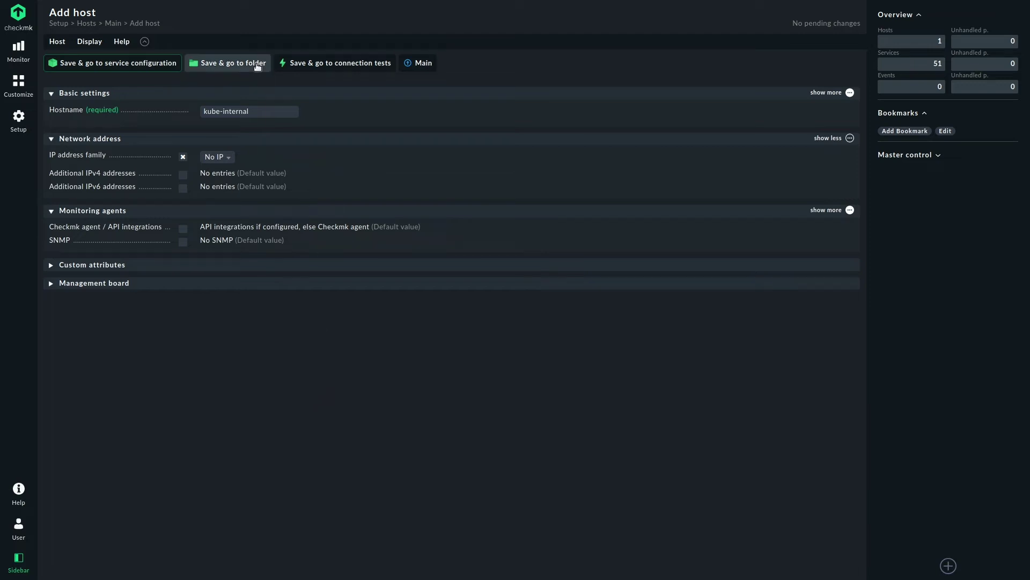
click(239, 64)
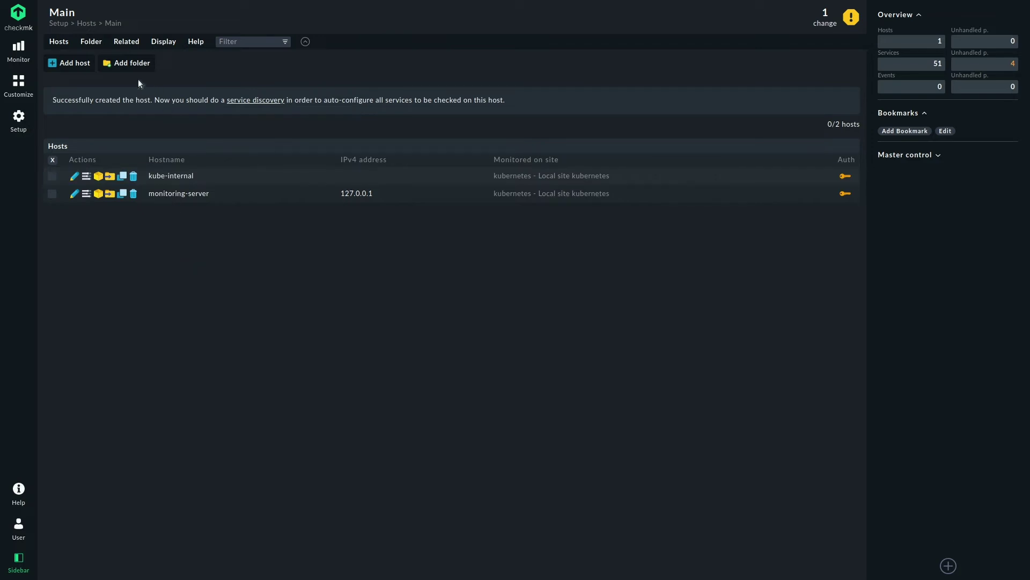
Create a new folder titled k8s-objects in the Main folder
click(133, 64)
click(230, 106)
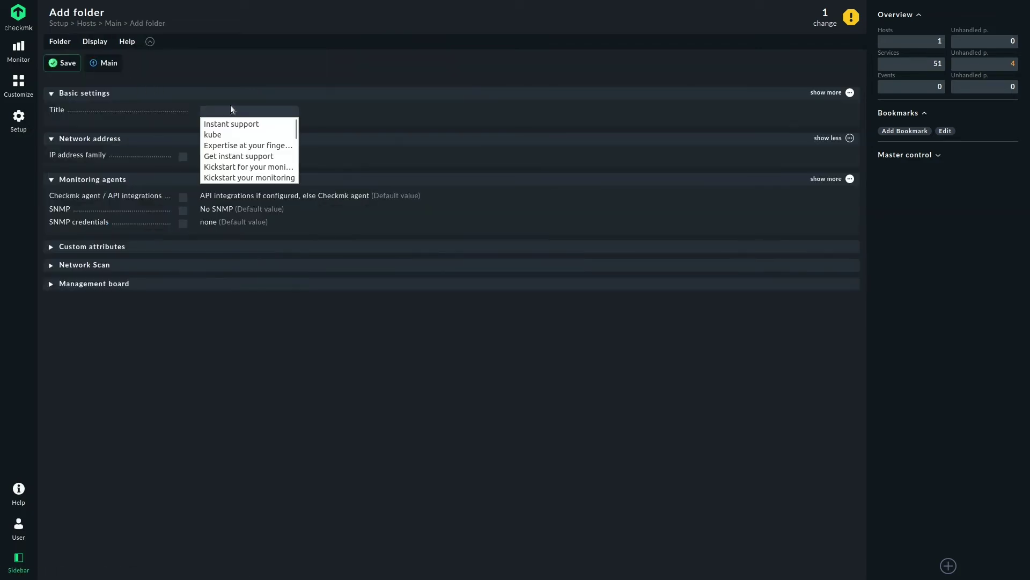
text(k8s)
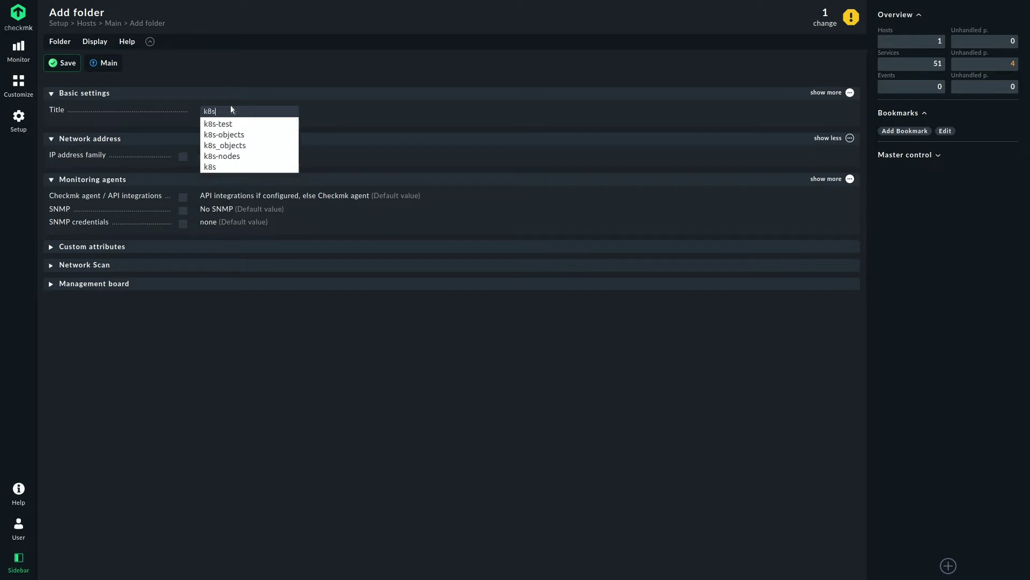
click(228, 139)
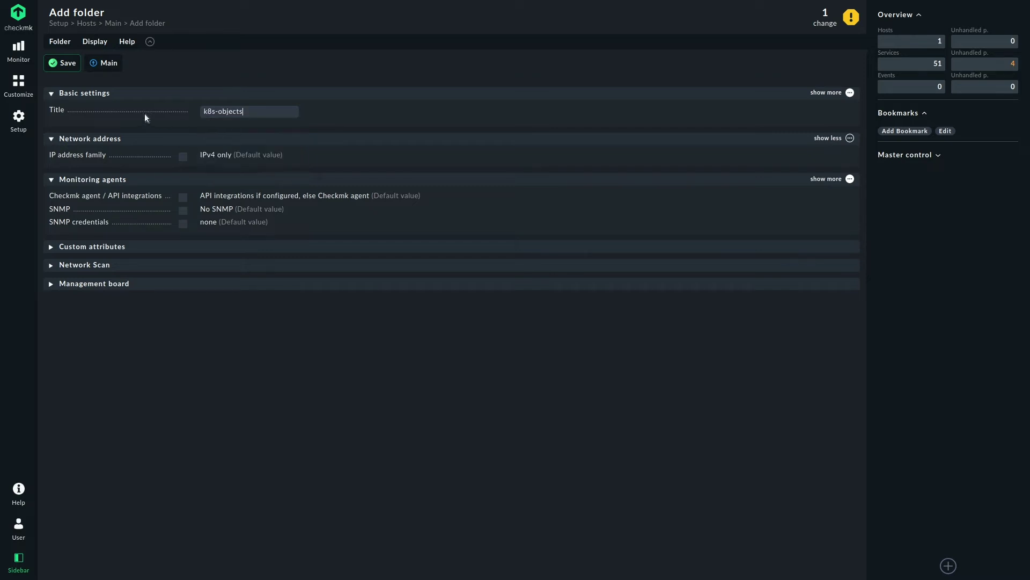
click(66, 68)
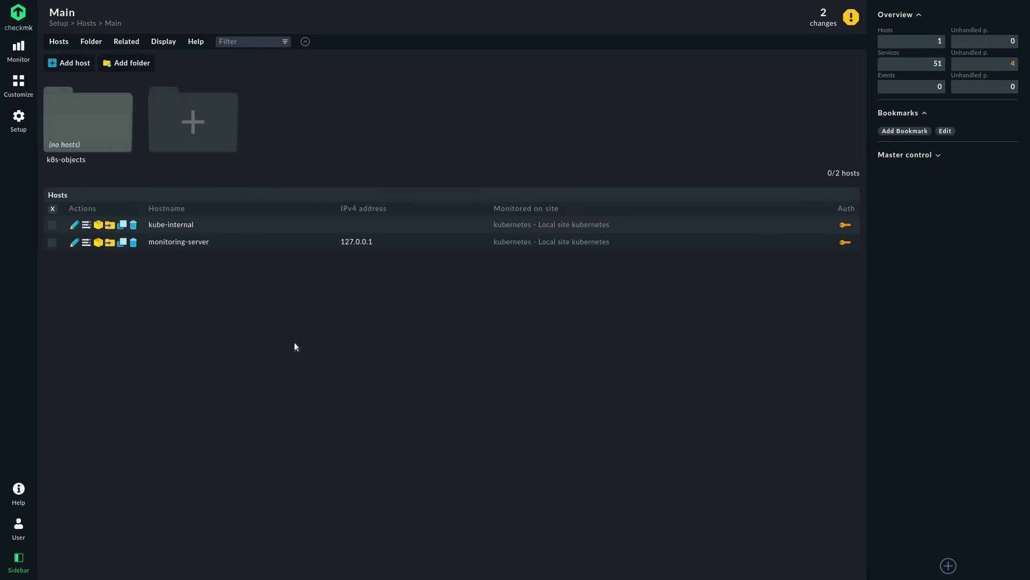
Search Setup for 'pass' and start a new entry in the password store
click(21, 127)
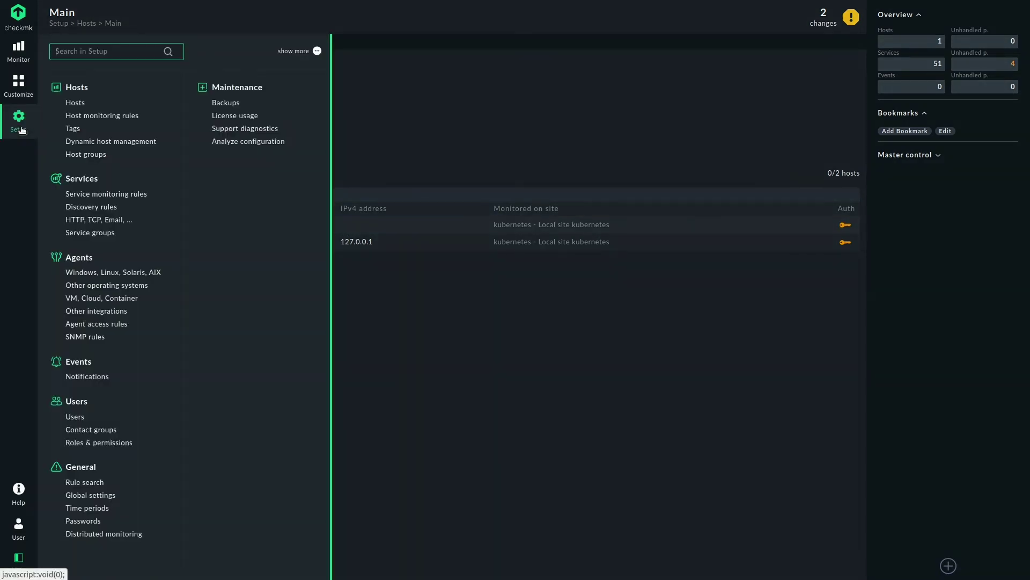
text(pass)
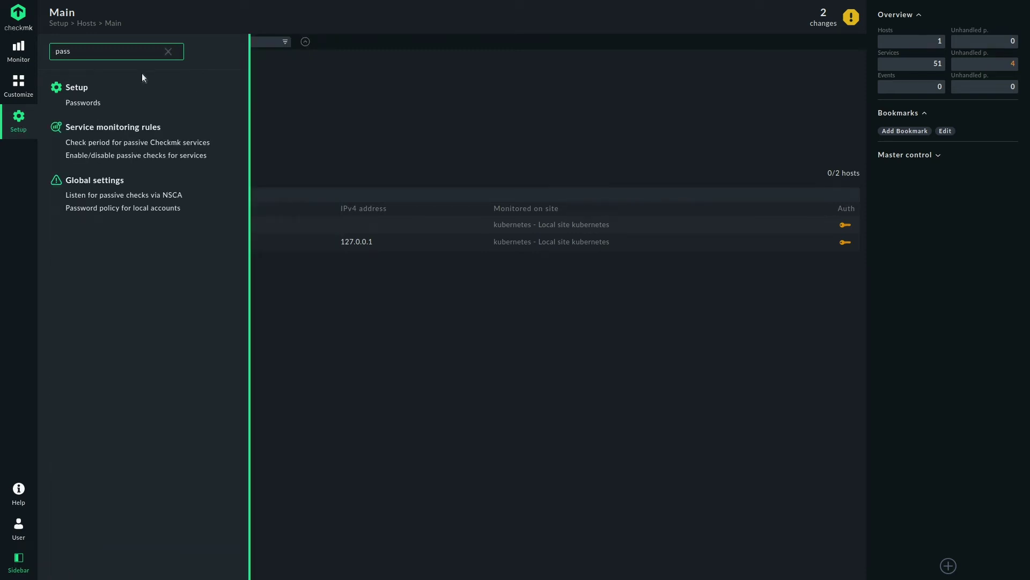
click(84, 103)
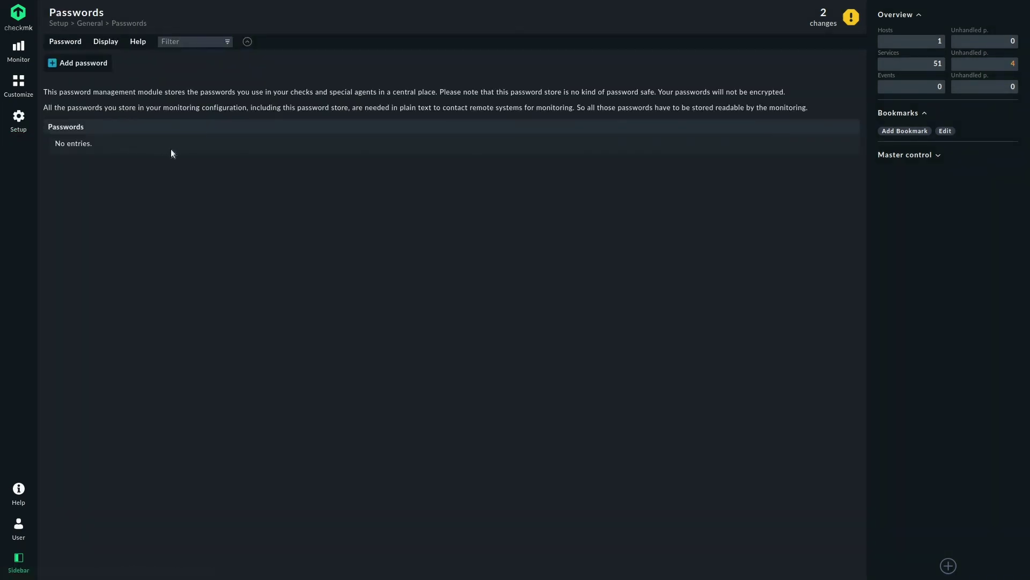
click(91, 65)
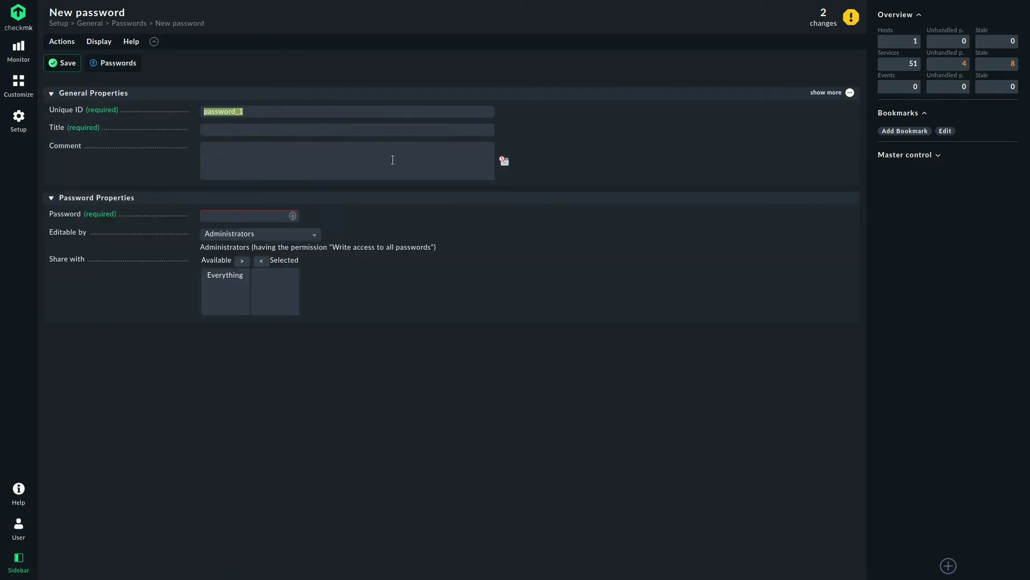
Title it Kubernetes Internal Token, paste the terminal's service-account token as password, and save
click(267, 129)
text(k)
text(ub)
click(280, 143)
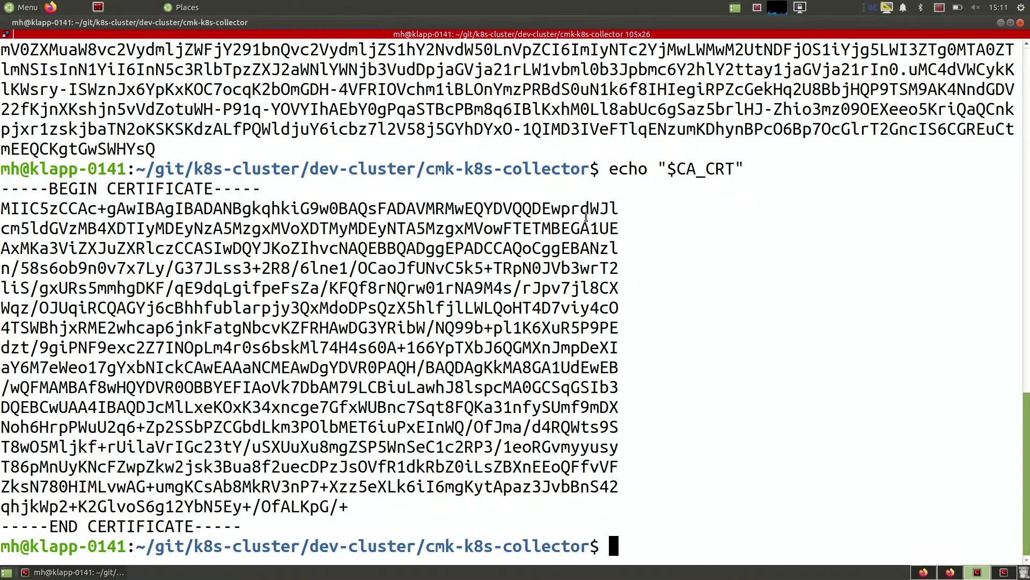
scroll(592, 250, up, 3)
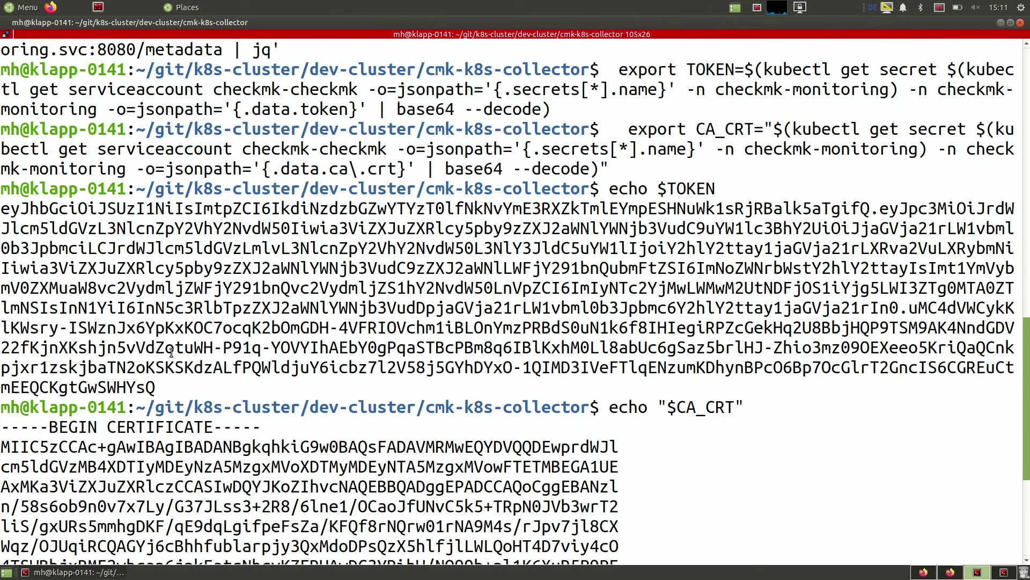
drag(166, 388, 1, 198)
right_click(186, 230)
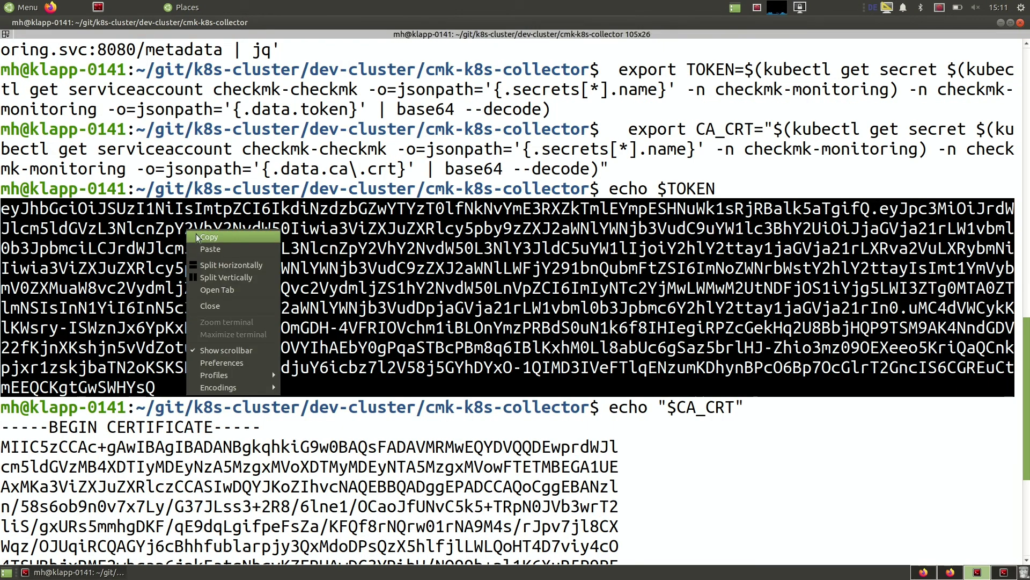
click(199, 236)
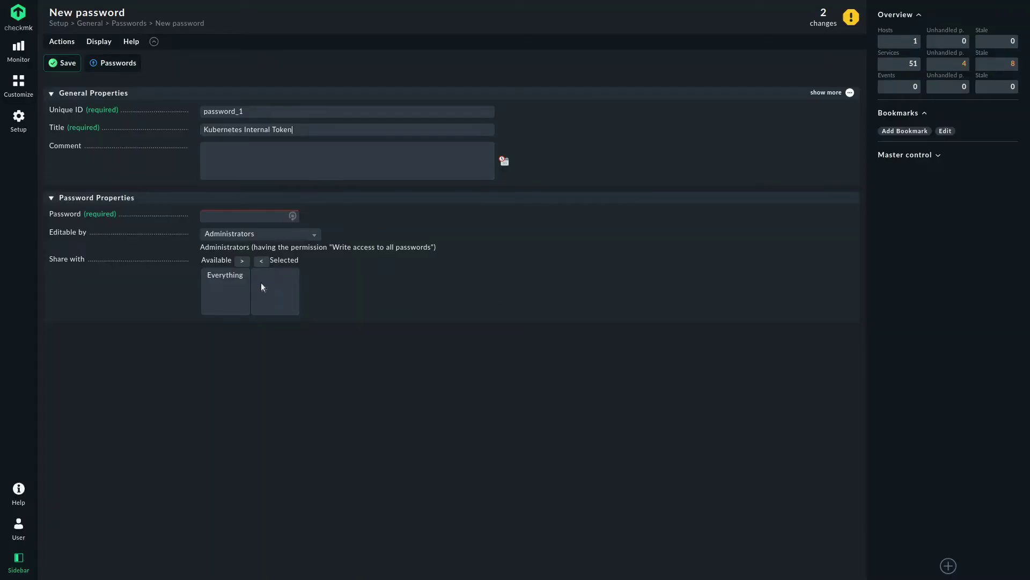
click(260, 216)
key(ctrl+v)
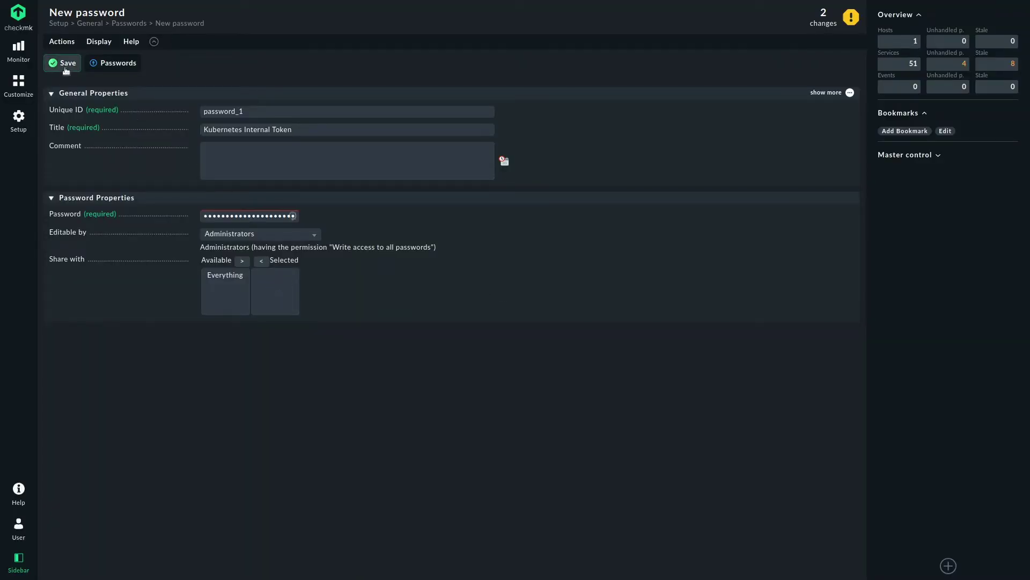
click(65, 69)
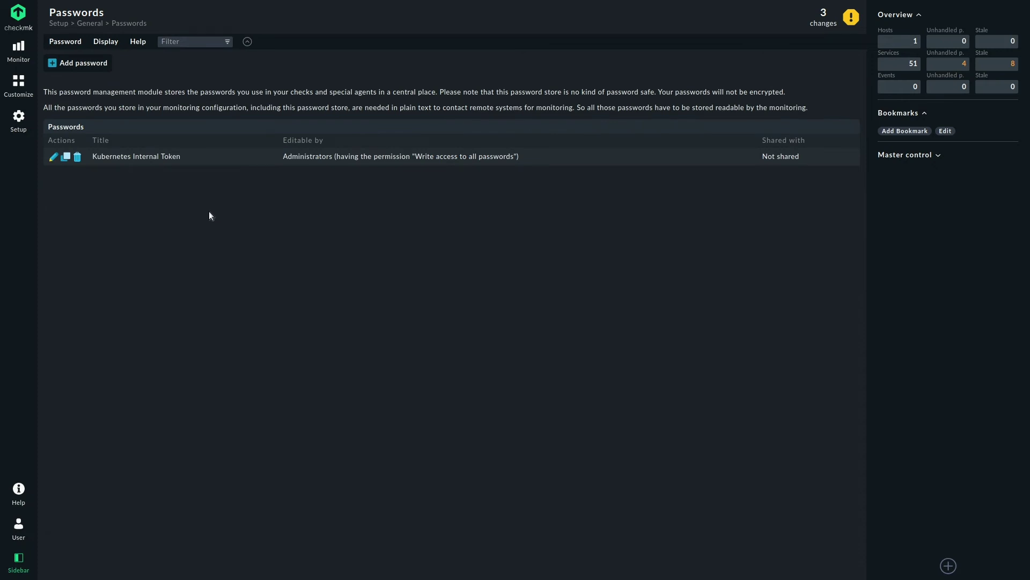
Search Setup for 'certi' and add a new entry to trusted SSL certificate authorities
click(13, 118)
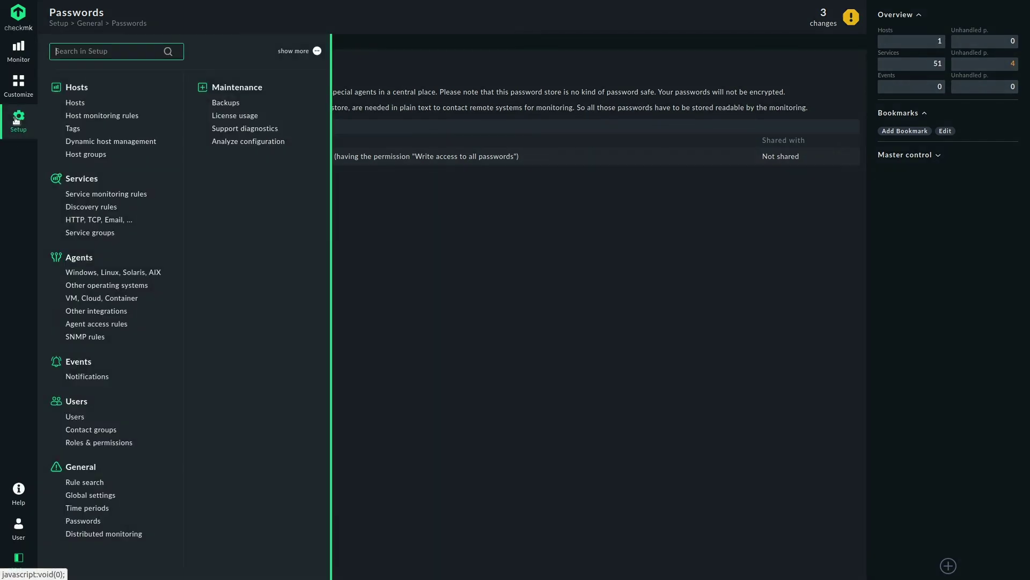
text(certi)
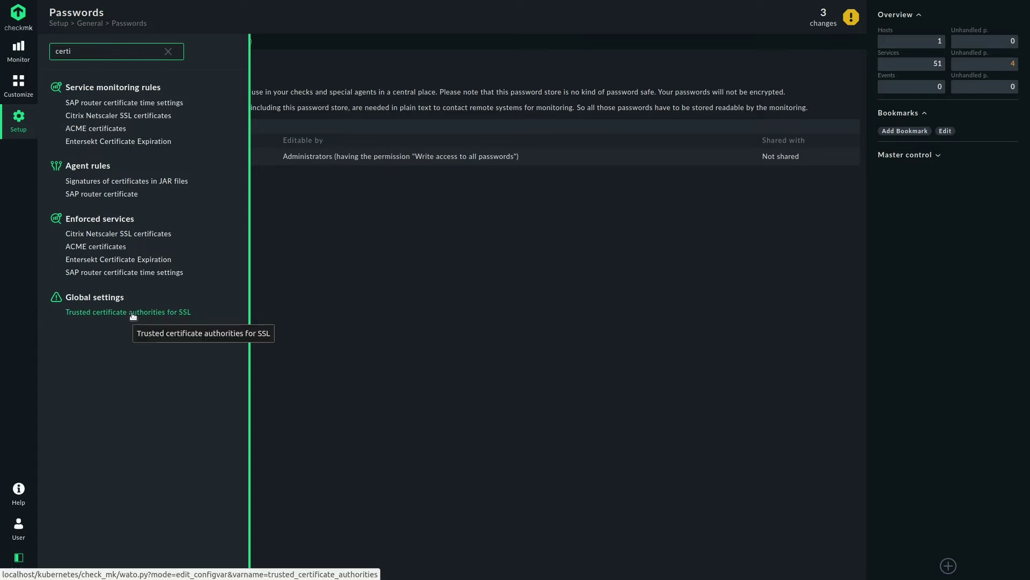
click(132, 313)
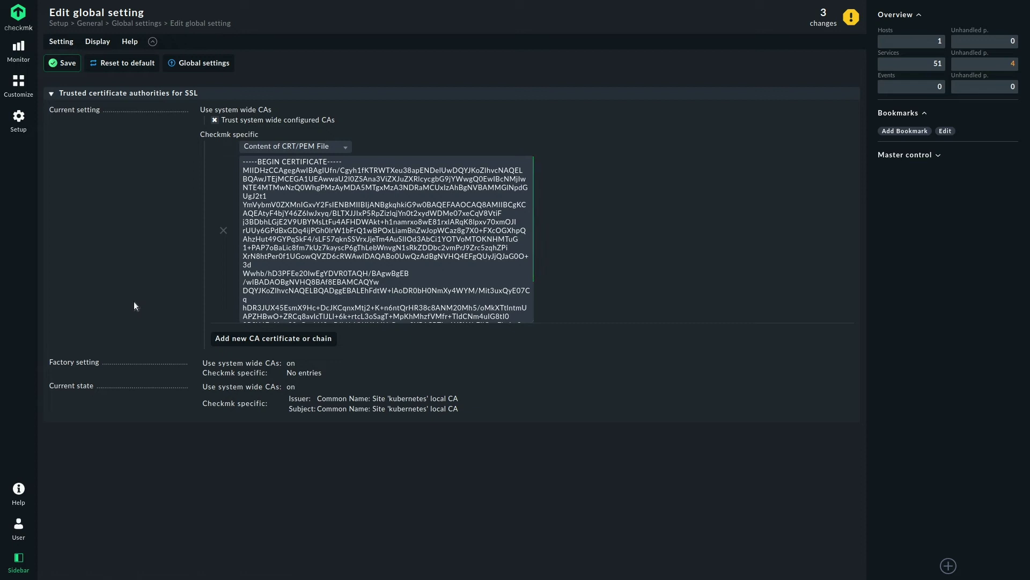
click(237, 338)
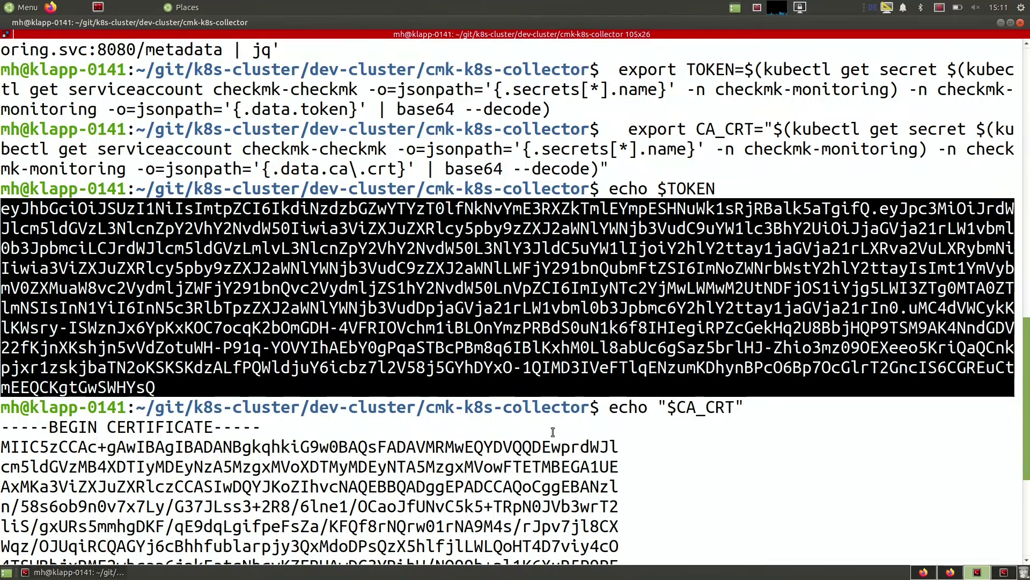
Paste the cluster CA certificate from echo $CA_CRT into the new entry and save
key(Return)
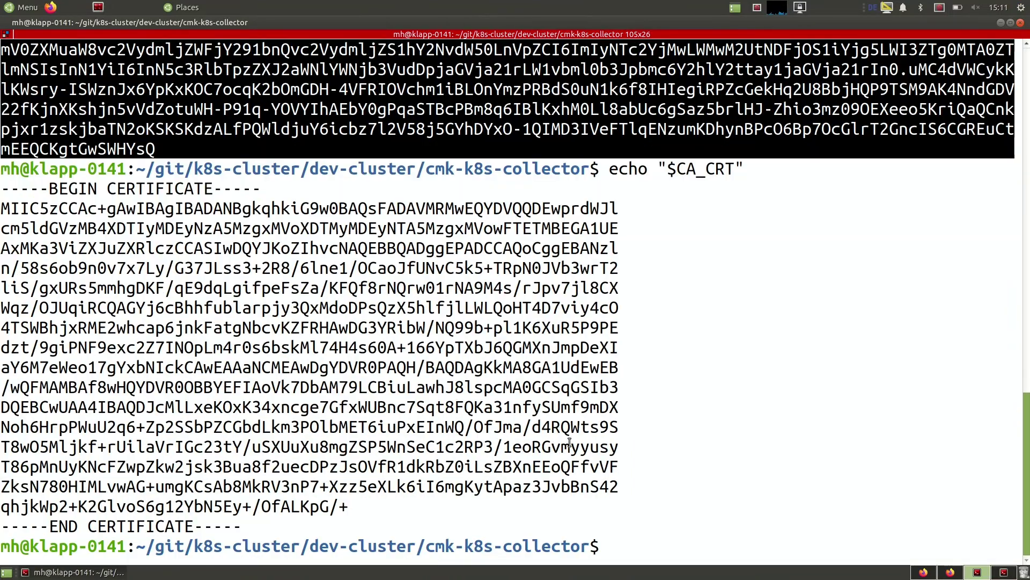
drag(226, 528, 2, 185)
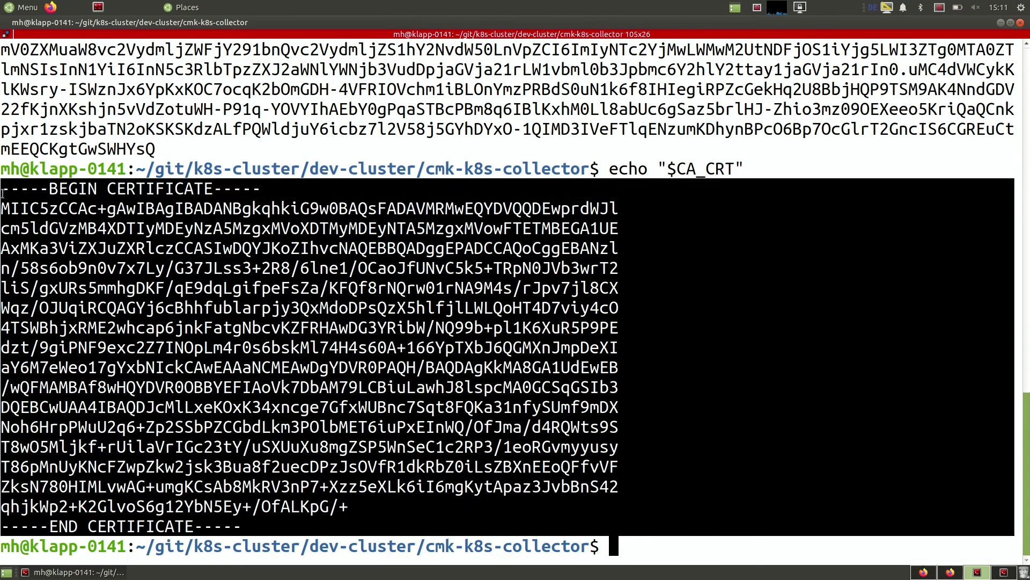
right_click(145, 231)
click(146, 232)
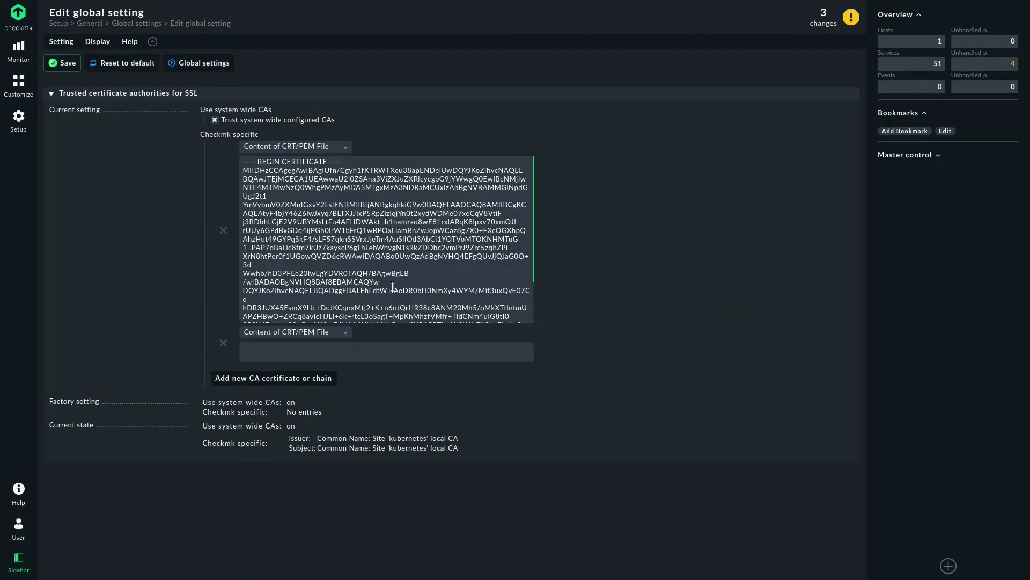
click(318, 394)
key(ctrl+v)
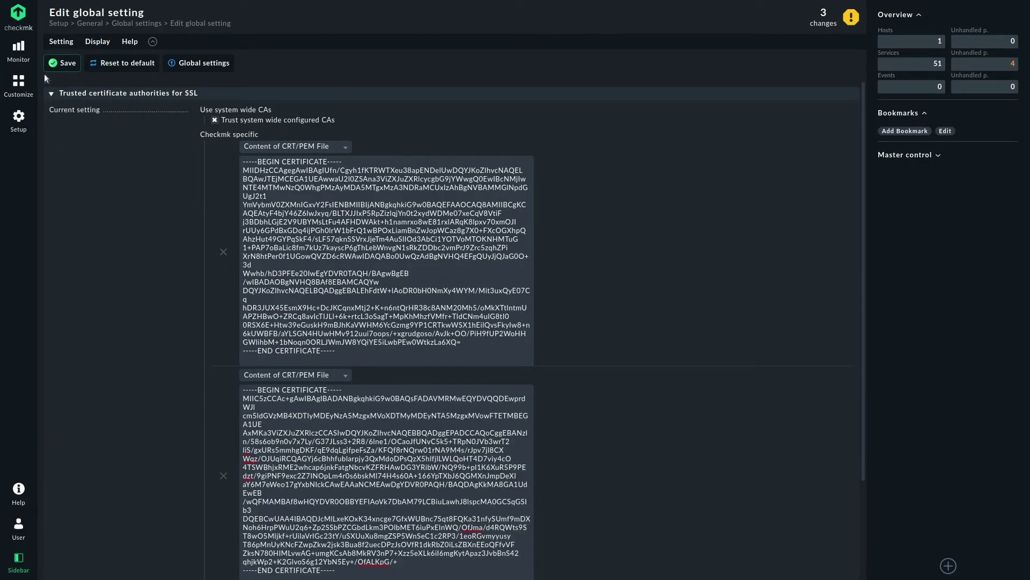
click(62, 64)
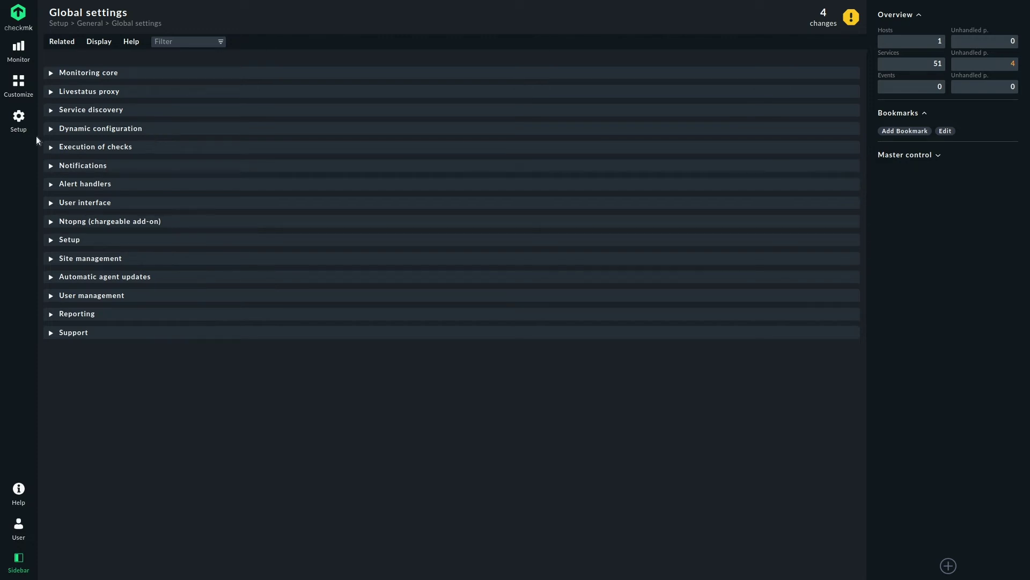
Search Setup for 'kuberne' and open the Kubernetes ruleset under VM, Cloud, Container
click(21, 128)
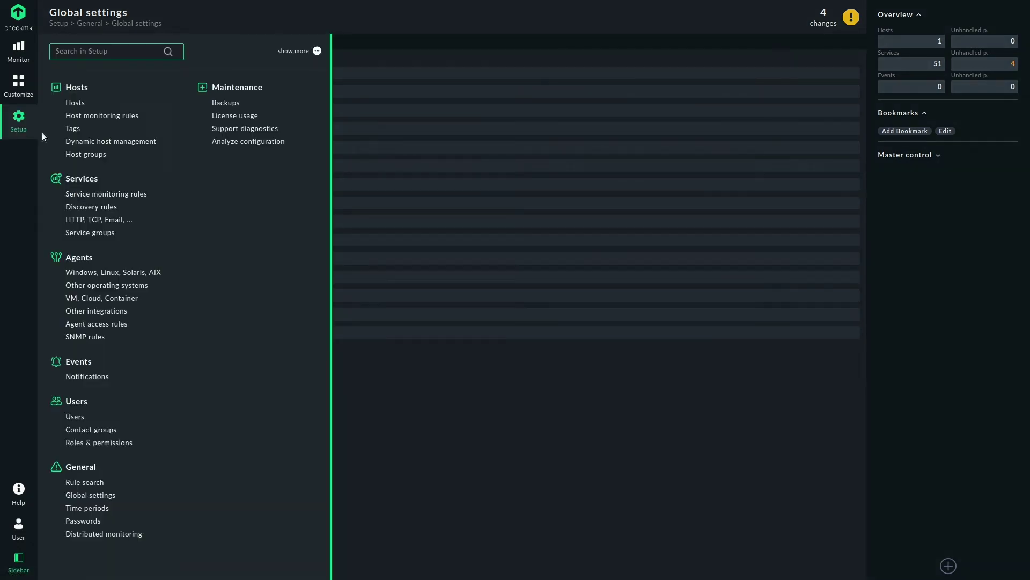
text(kuberne)
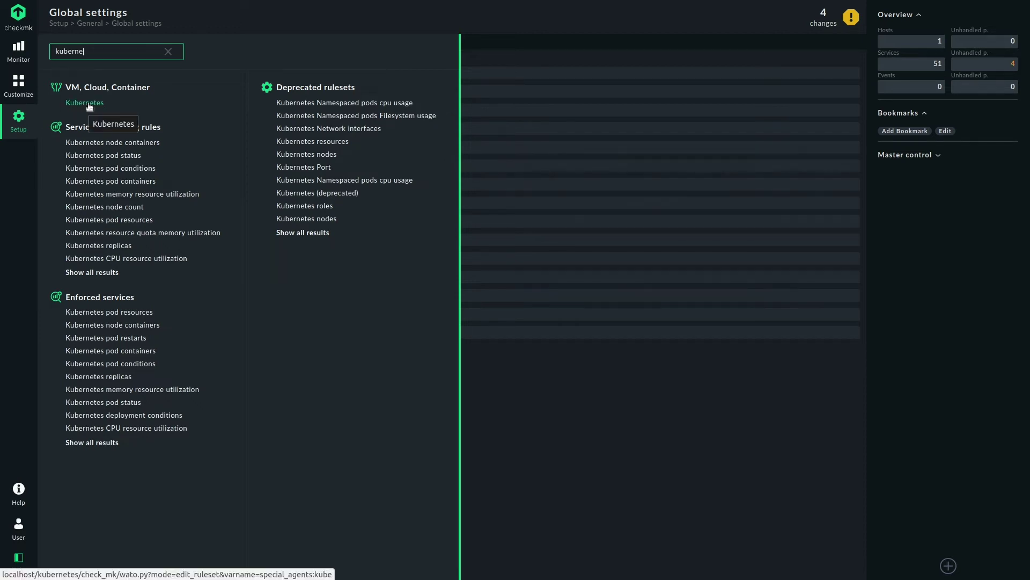
click(90, 106)
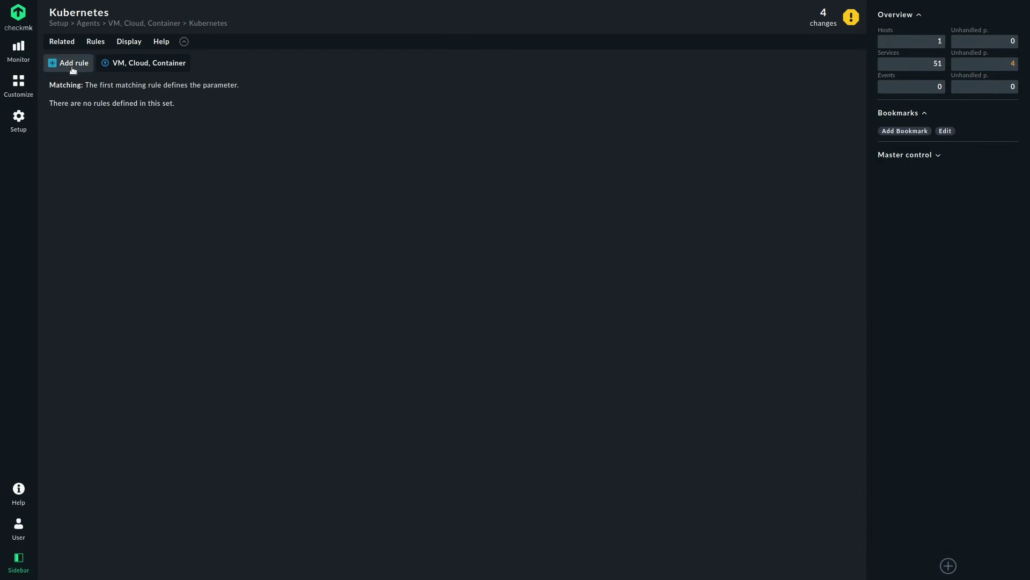
Add a Kubernetes rule with cluster name 'internal' and its token from the password store
click(73, 67)
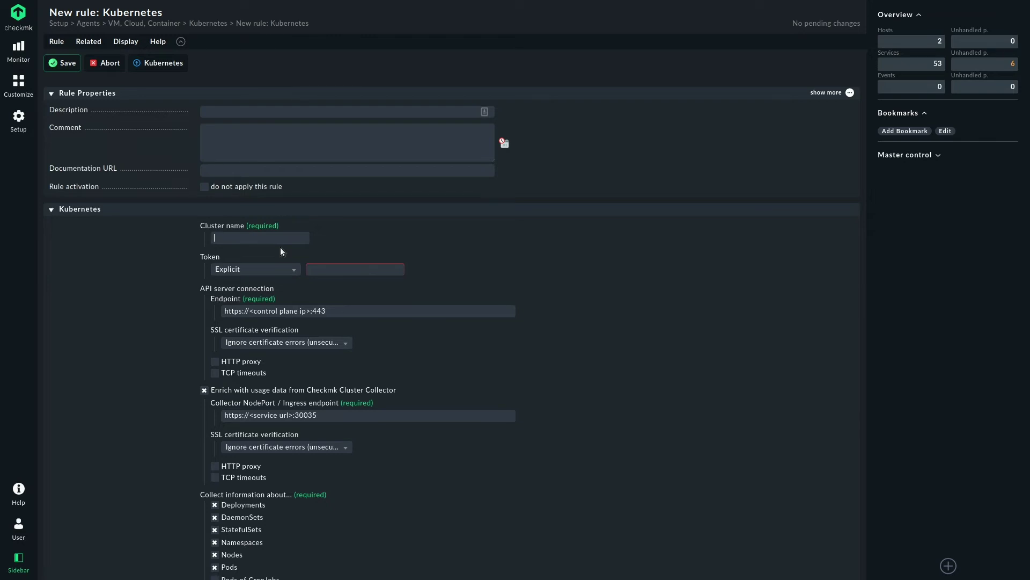
text(internal)
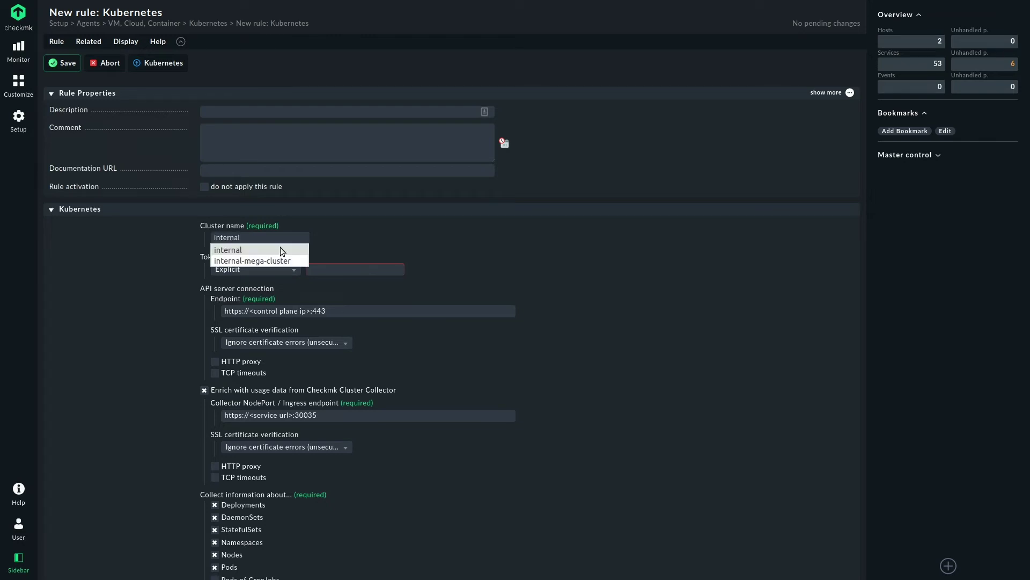
click(169, 267)
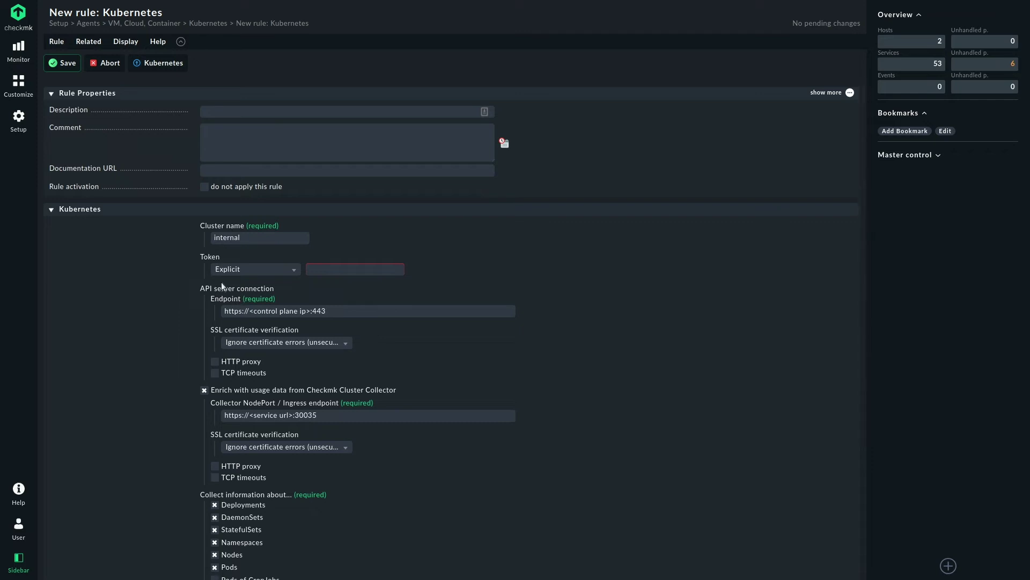
click(238, 271)
click(243, 296)
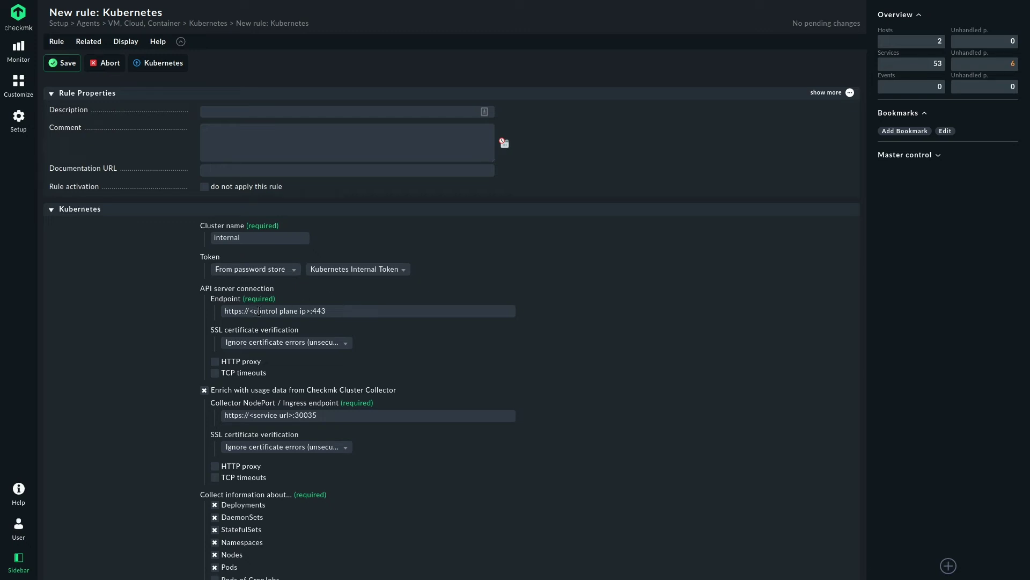
click(259, 310)
key(ctrl+shift+Right)
key(ctrl+shift+Right)
key(ctrl+shift+Right)
text(10.20)
text(0.3.20)
click(313, 311)
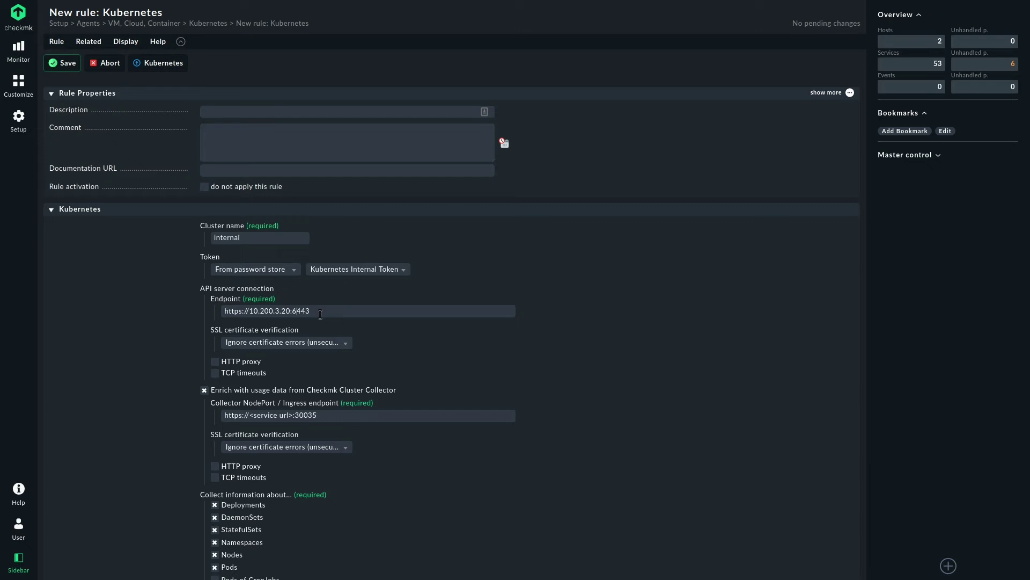
click(339, 348)
click(278, 357)
scroll(459, 344, down, 2)
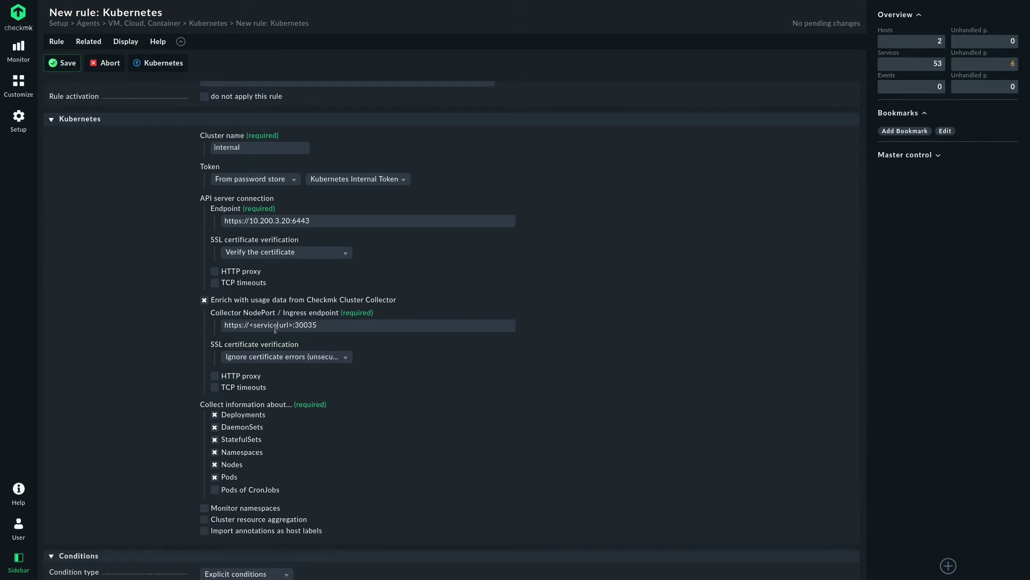
click(275, 327)
double_click(270, 327)
text(10.200)
text(.3.21)
key(BackSpace)
key(BackSpace)
Restrict the rule to the explicit host kube-internal
scroll(584, 363, down, 1)
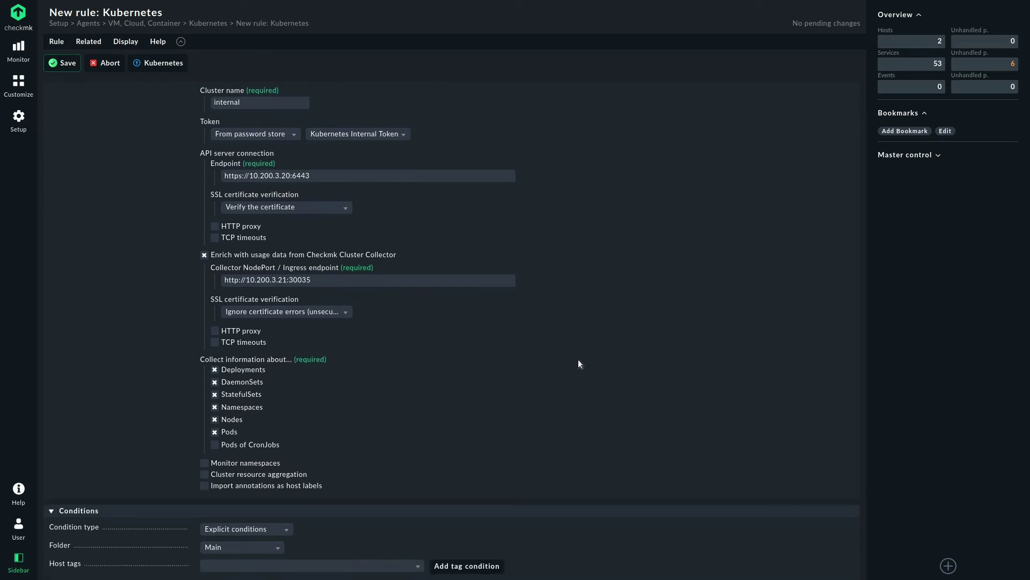
scroll(578, 363, down, 1)
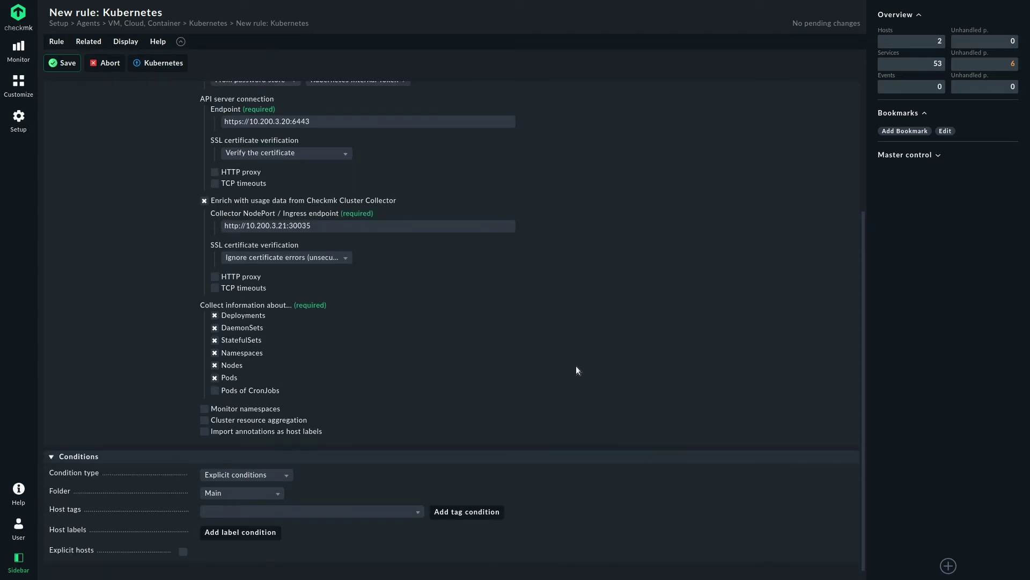
click(182, 550)
click(228, 551)
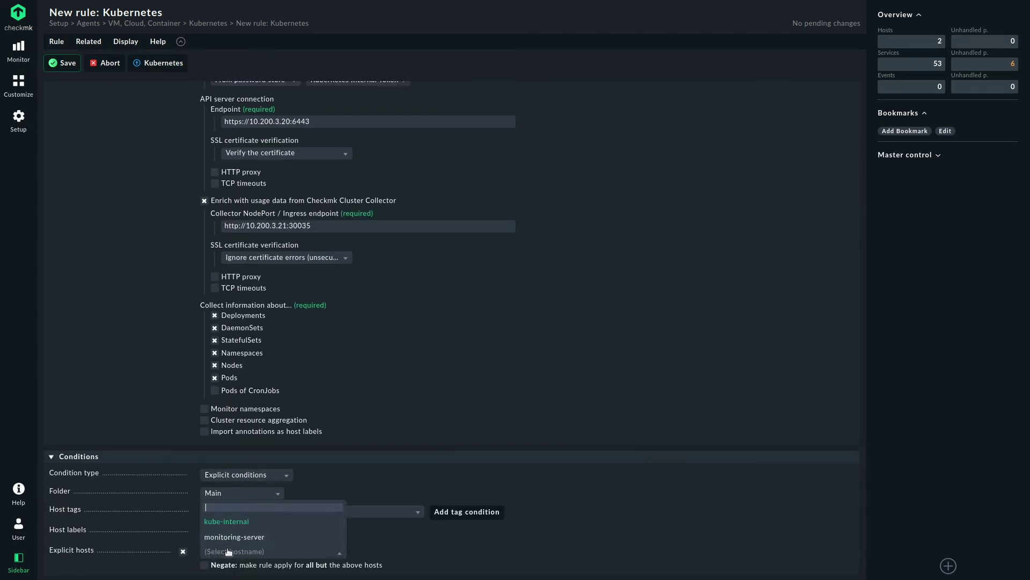
click(228, 522)
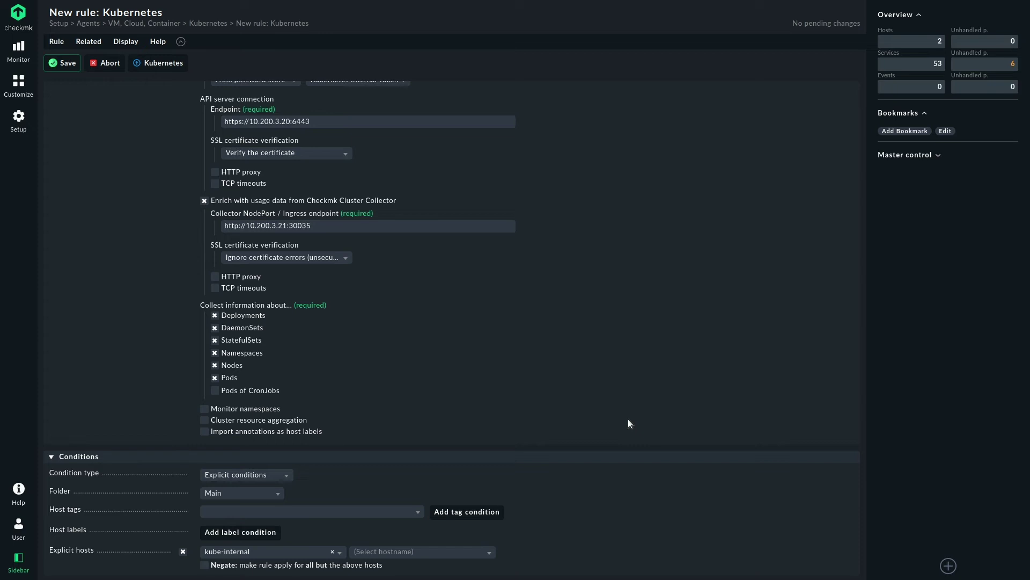
Save the Kubernetes rule and activate the pending changes on the selected sites
click(64, 63)
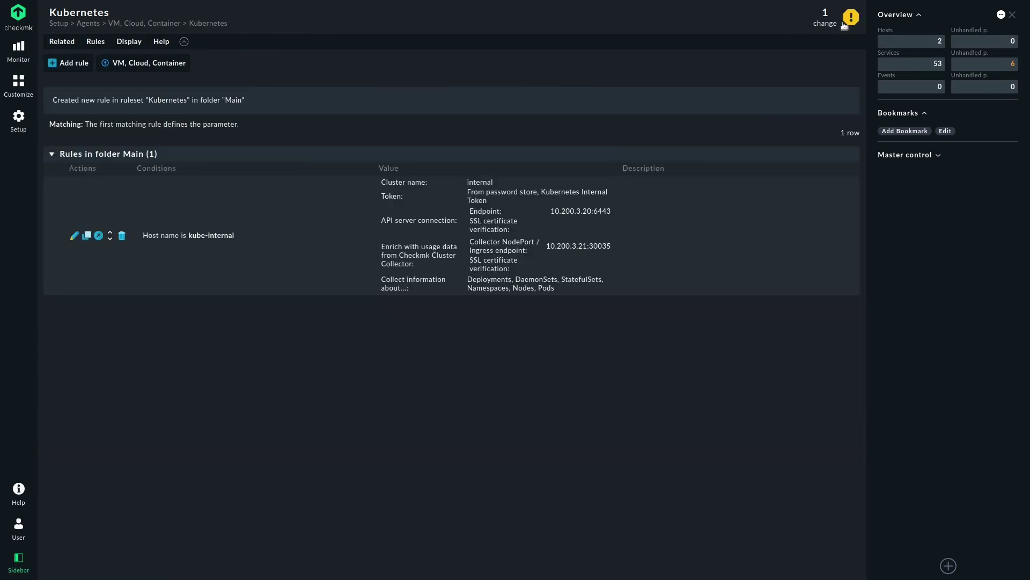
click(825, 19)
click(120, 63)
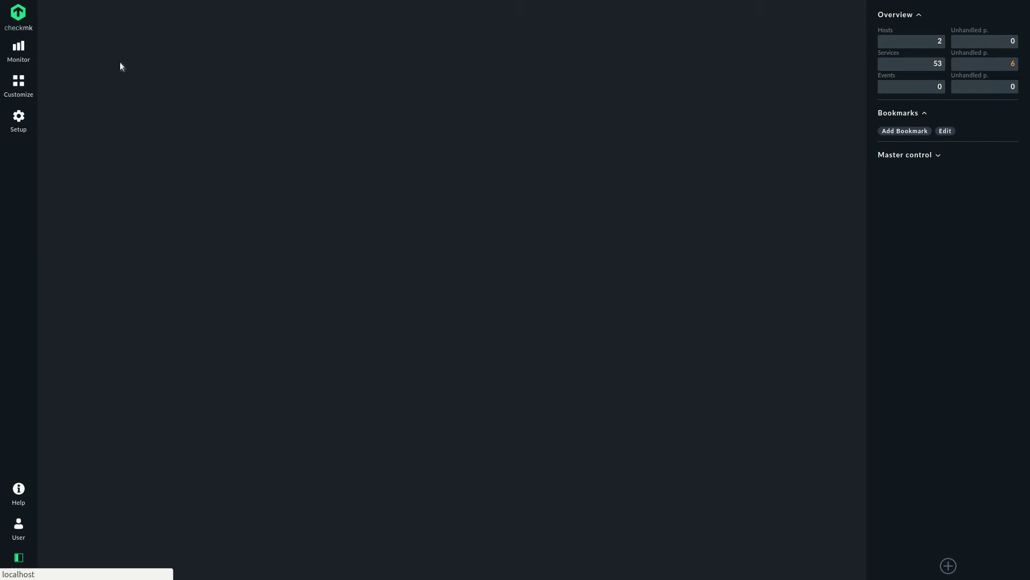
Open kube-internal's services from Monitor > All hosts
click(24, 51)
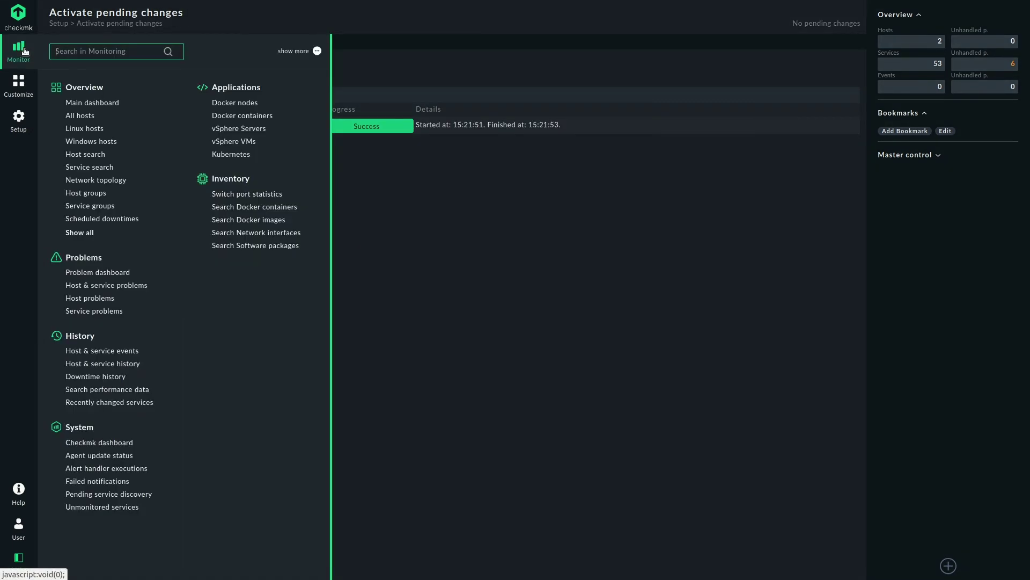
click(82, 116)
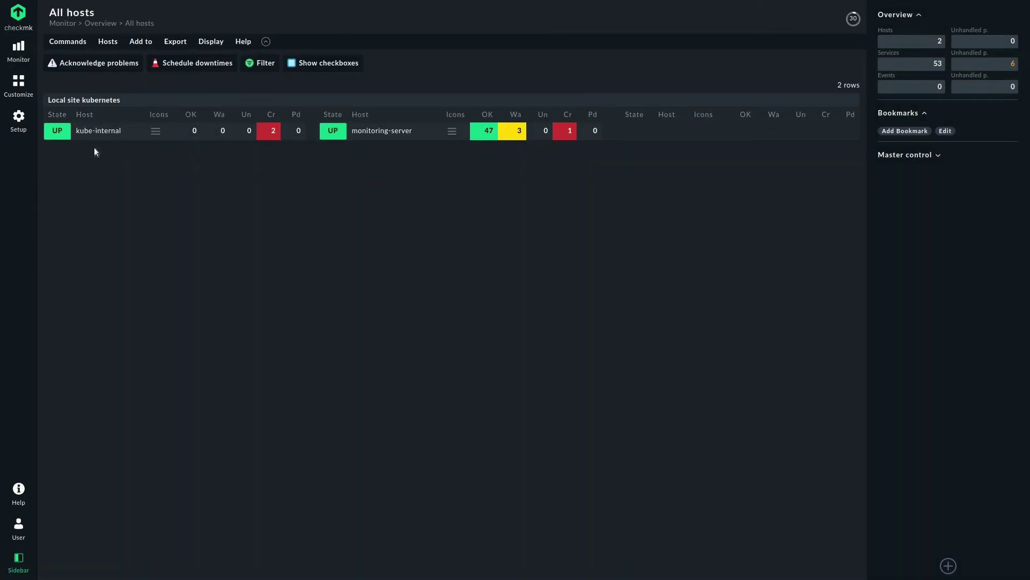
click(92, 131)
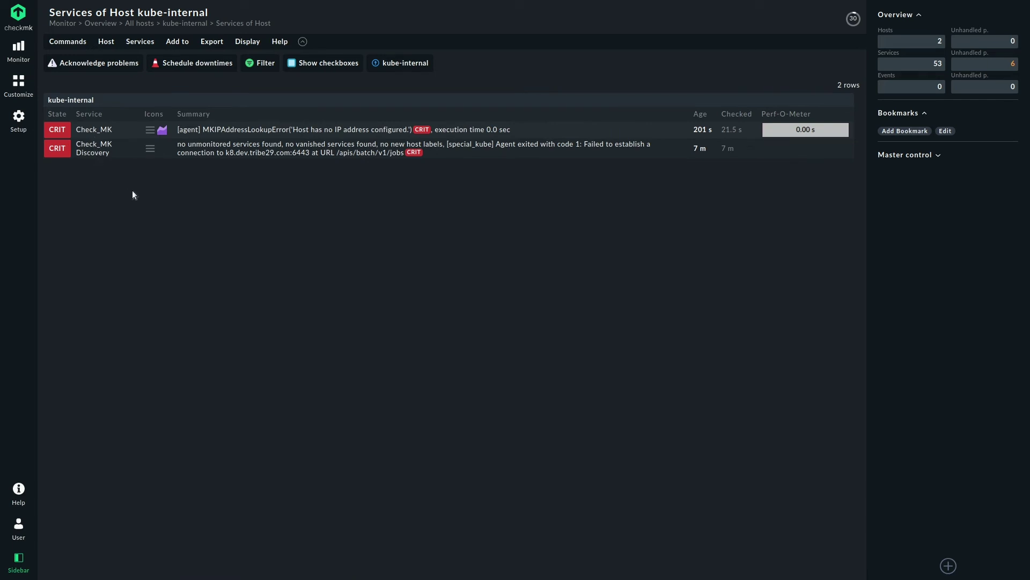
Start monitoring all undecided discovered services on kube-internal
click(150, 148)
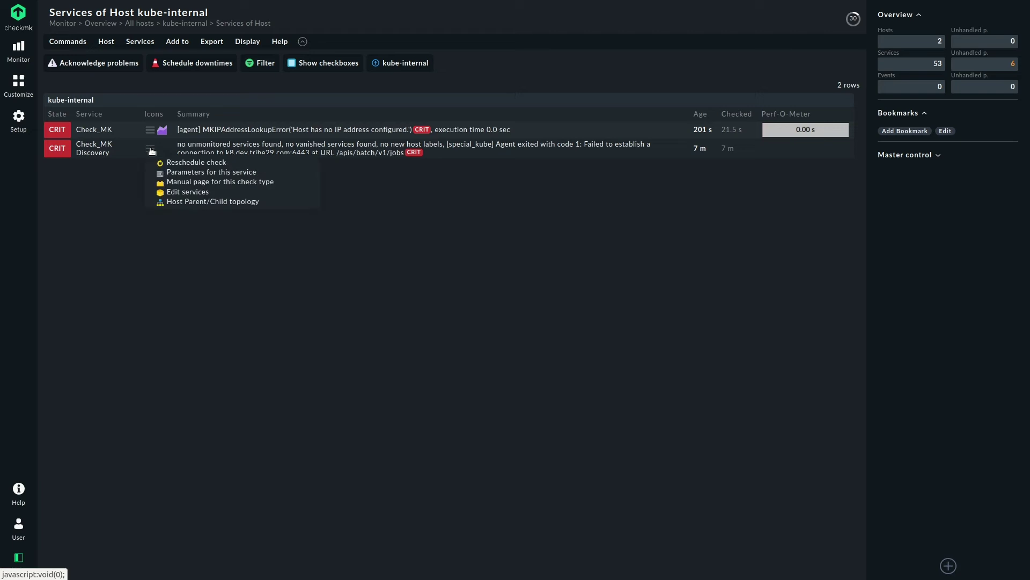
click(196, 193)
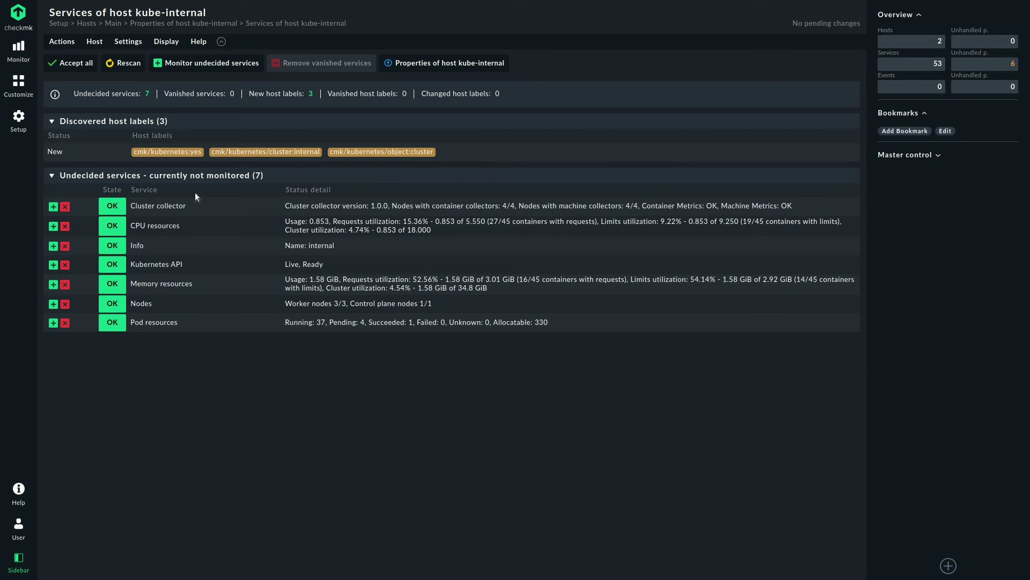
click(69, 62)
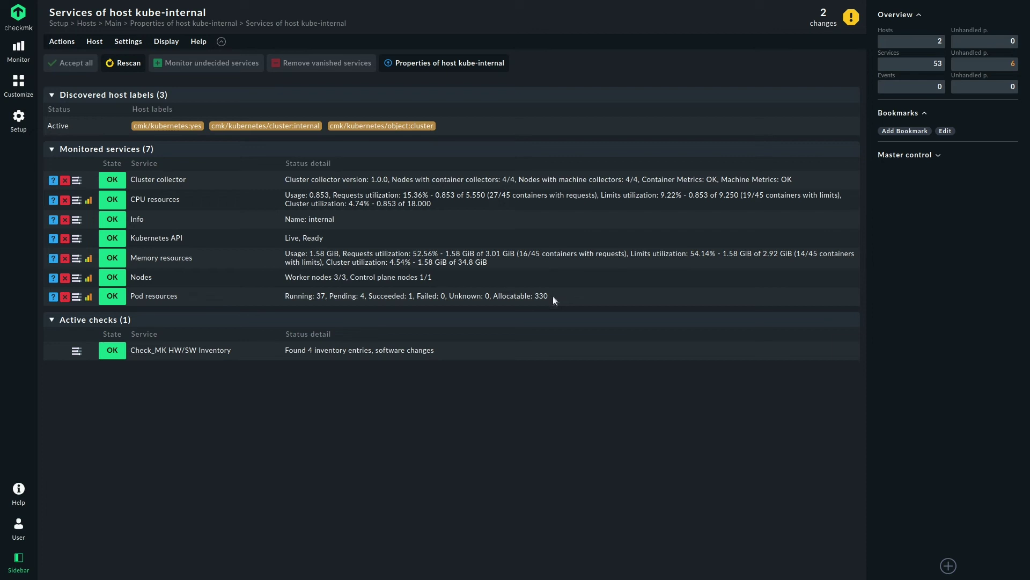
Activate the pending changes, then go to Setup > Hosts > Dynamic host management
click(823, 18)
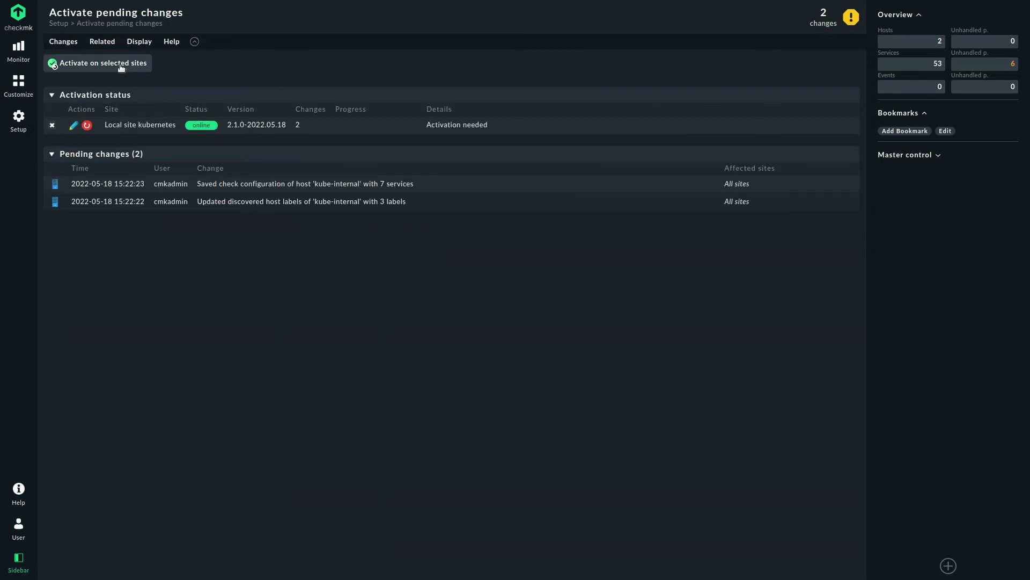
click(121, 65)
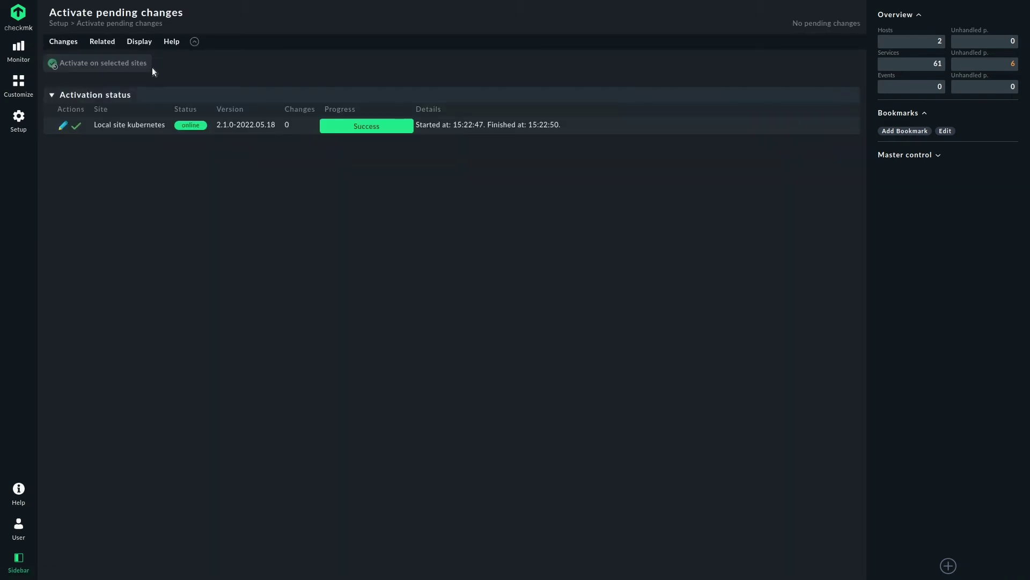
click(16, 120)
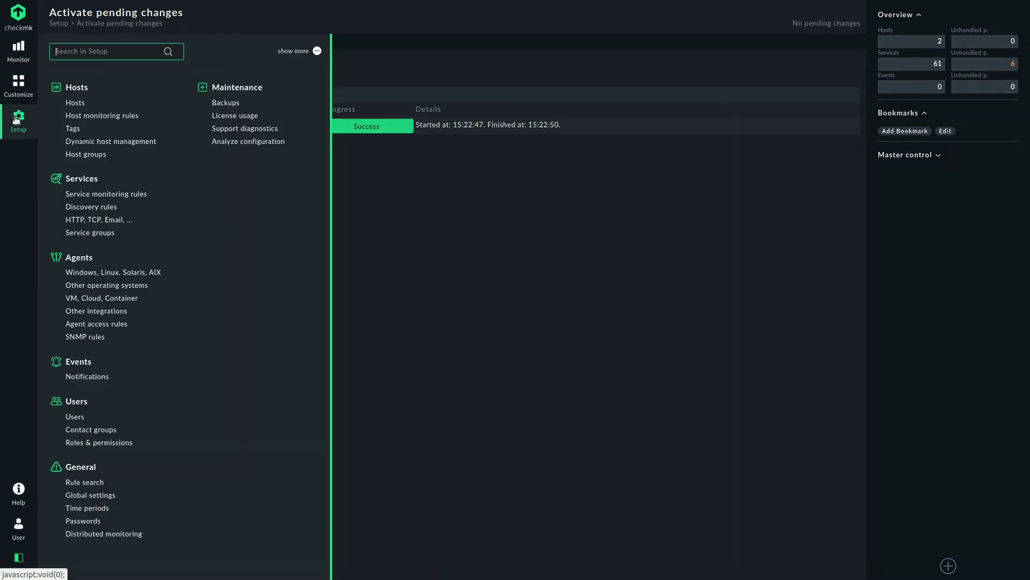
click(130, 142)
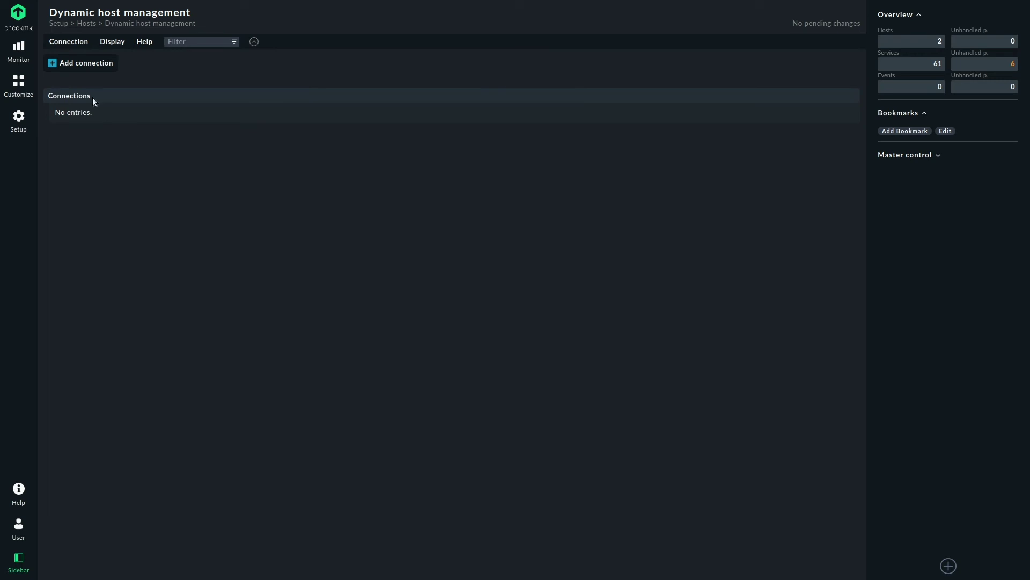
Create a connection titled Kubernetes that creates piggyback hosts in folder k8s-objects
click(92, 63)
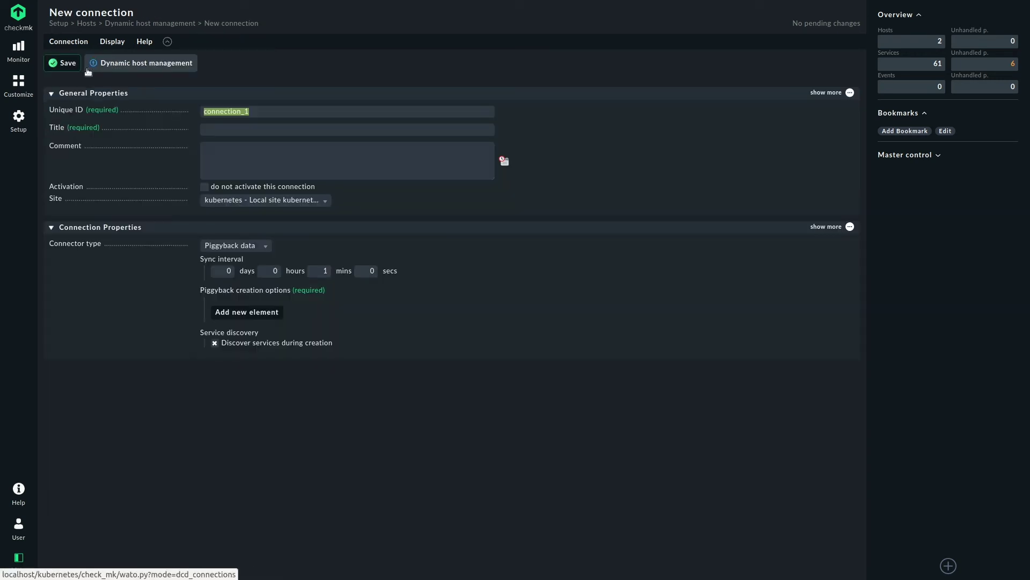
click(249, 124)
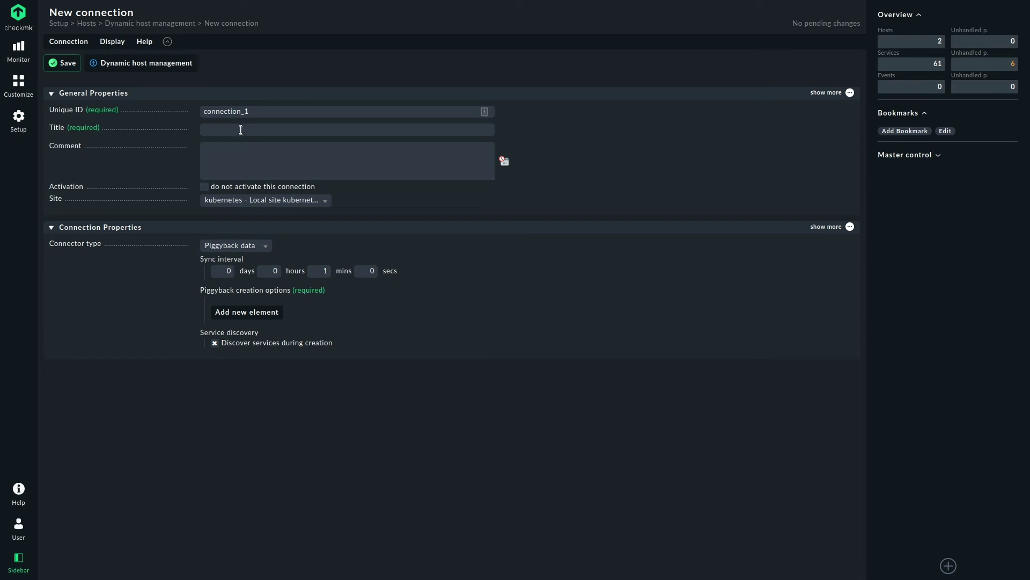
text(Kubernetes)
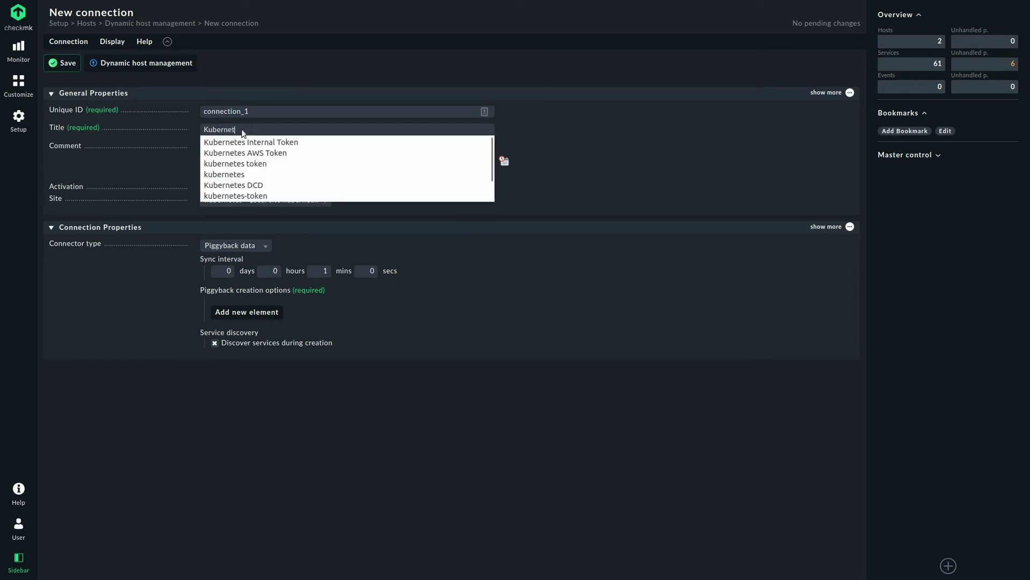
click(327, 360)
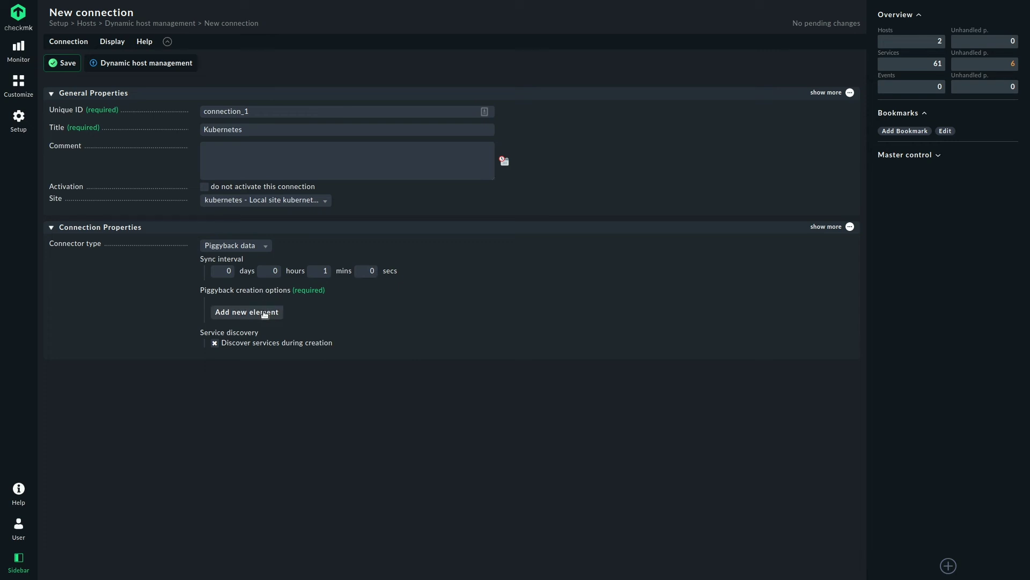
click(264, 315)
click(282, 318)
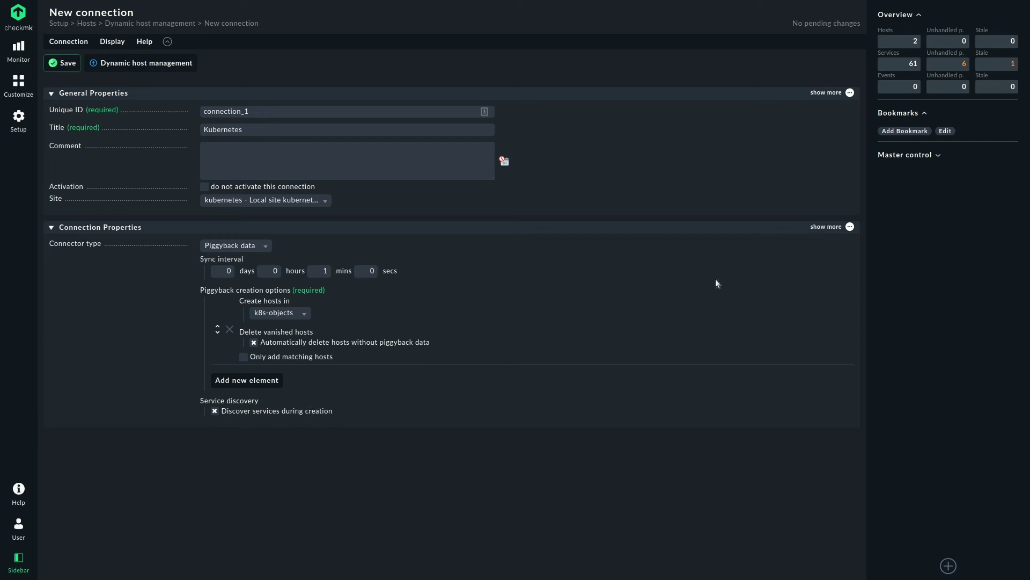
Restrict source hosts to kube-internal, save the connection, and review the pending change
click(849, 226)
scroll(360, 457, down, 2)
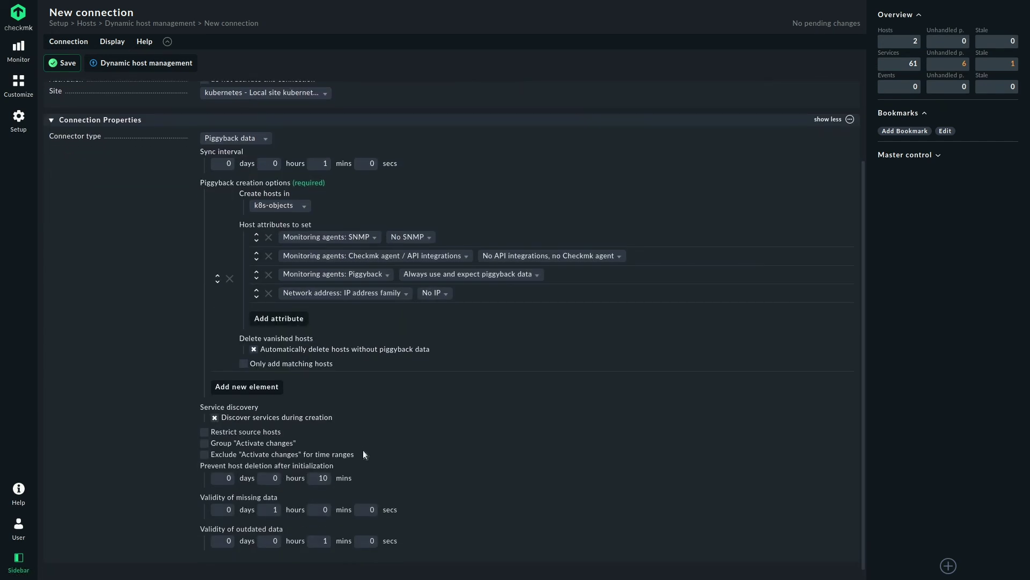
click(205, 432)
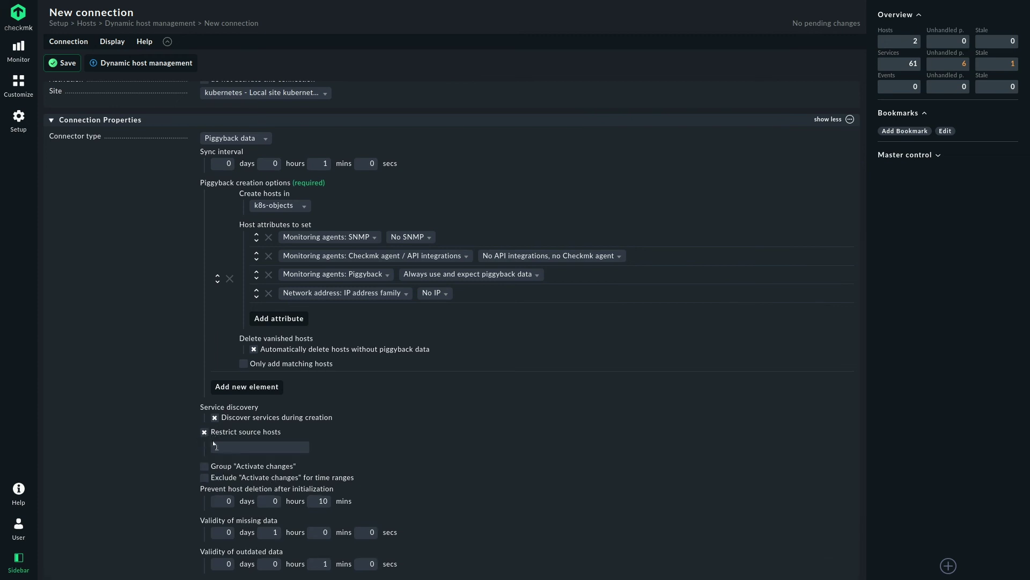
click(241, 448)
text(kube-internal)
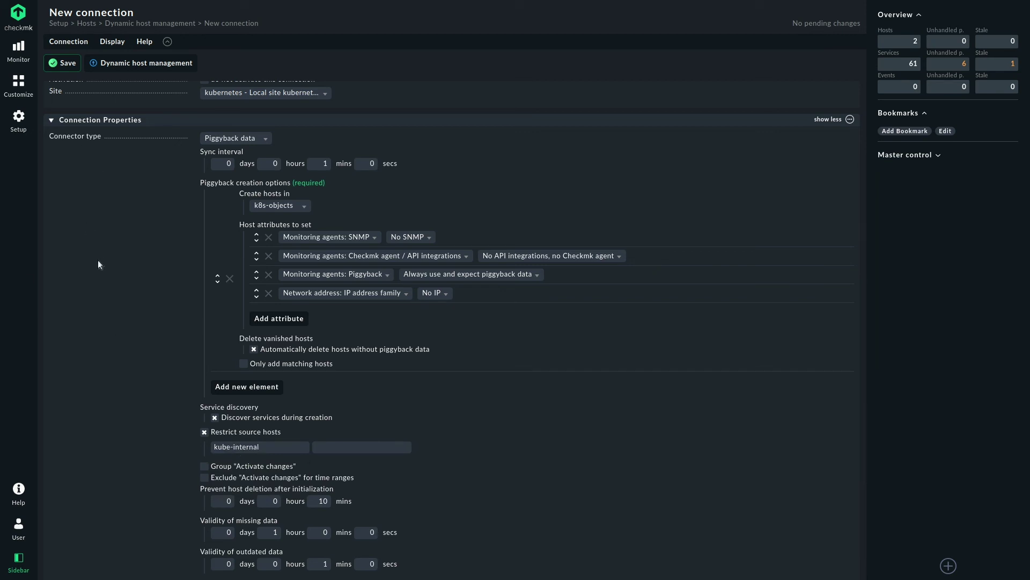
click(62, 64)
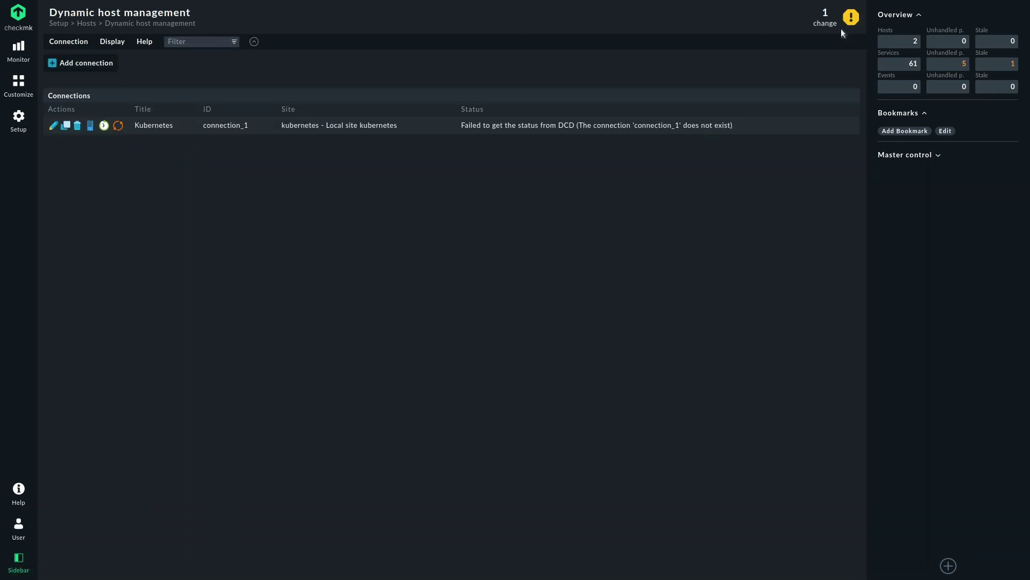
click(825, 19)
Activate the change and scroll through the 85 automatically created Kubernetes hosts
click(98, 64)
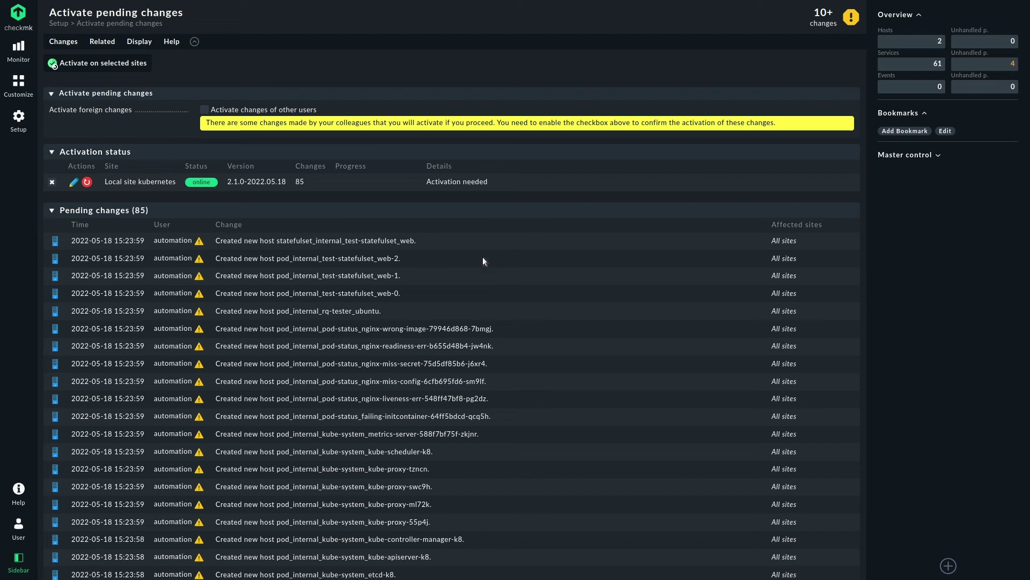
scroll(474, 287, down, 3)
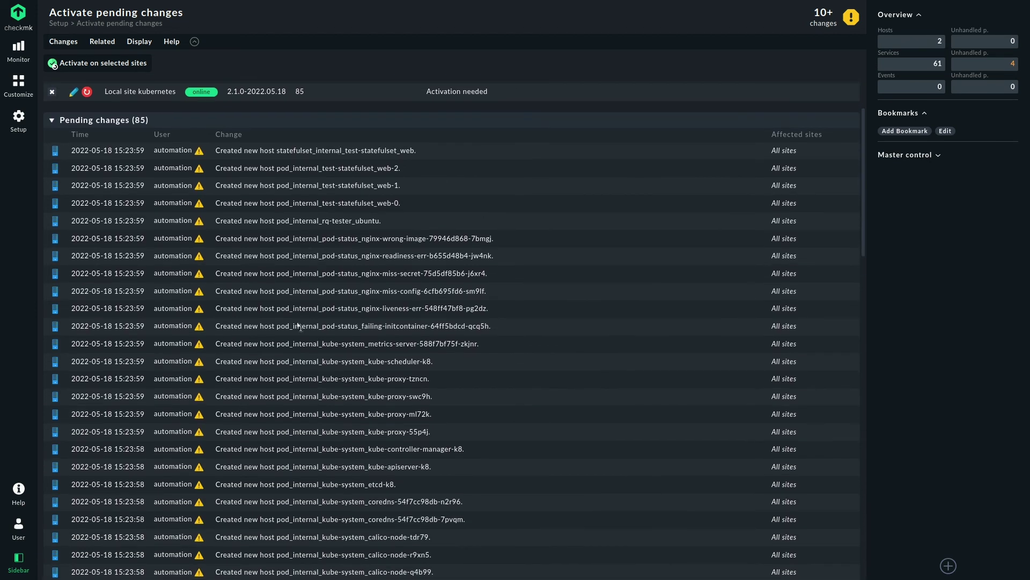
scroll(311, 402, down, 2)
scroll(312, 403, down, 4)
scroll(311, 405, down, 5)
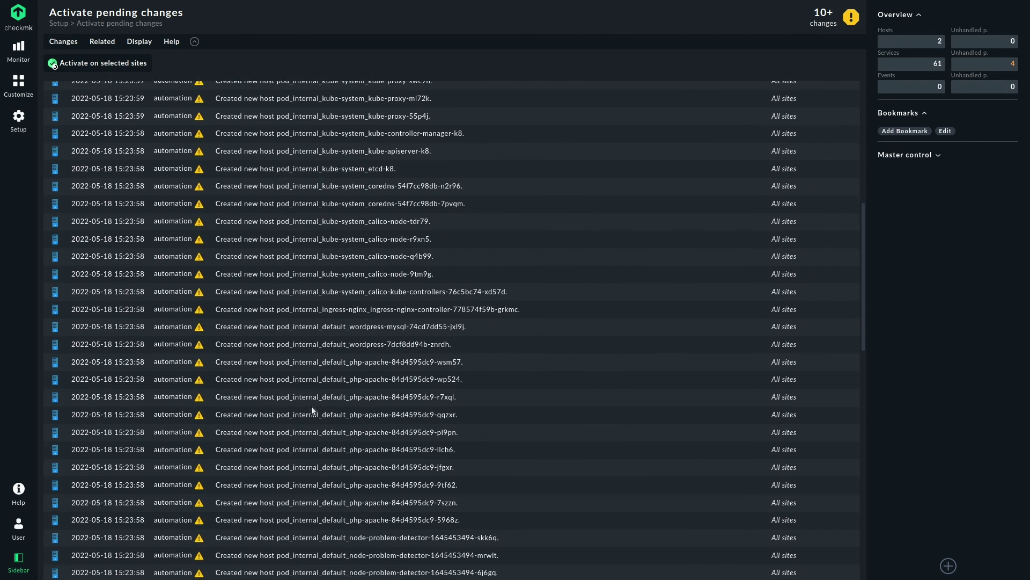
scroll(311, 406, down, 8)
scroll(311, 406, down, 6)
scroll(304, 234, down, 8)
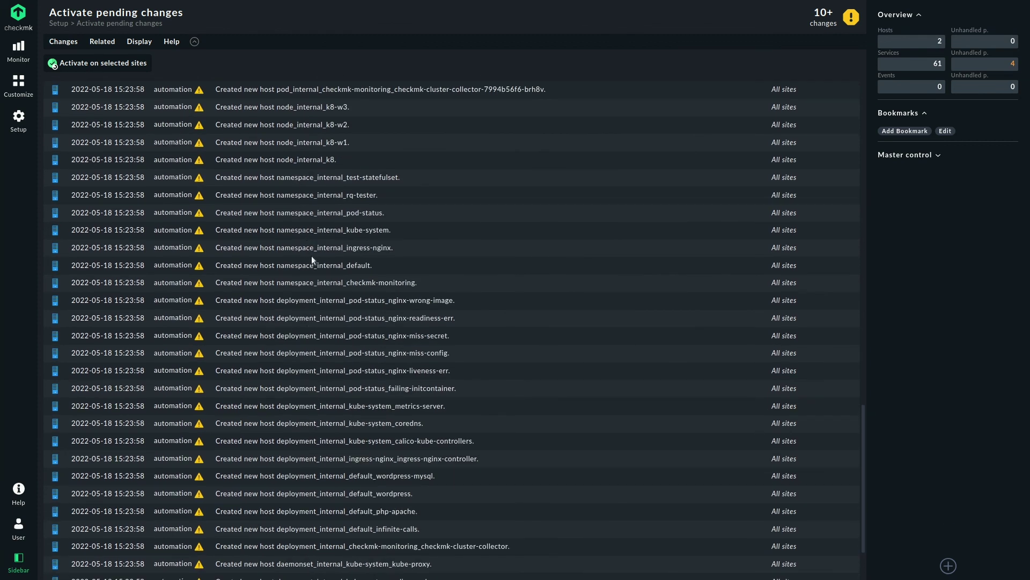
scroll(310, 287, down, 3)
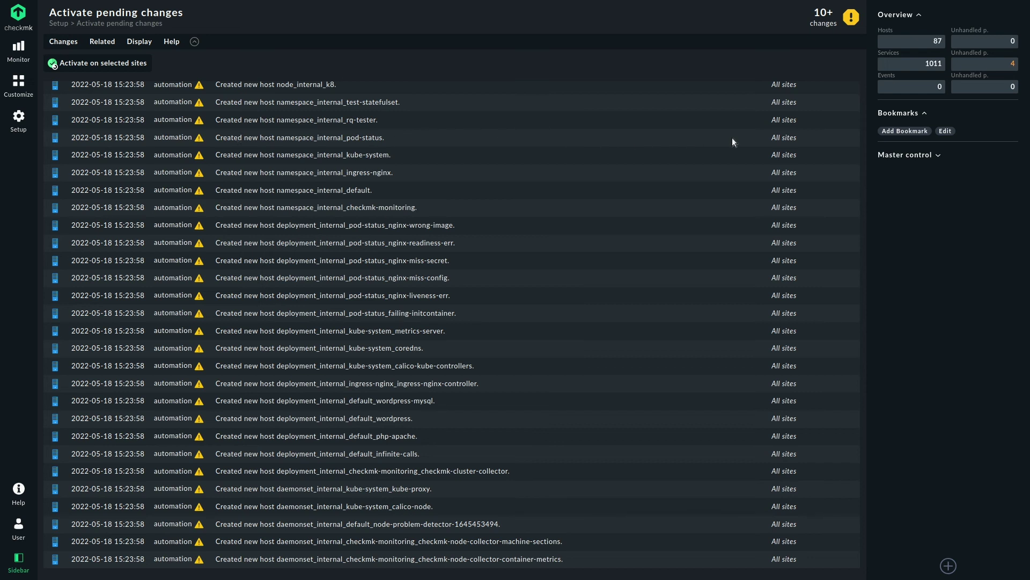
mouse_move(17, 51)
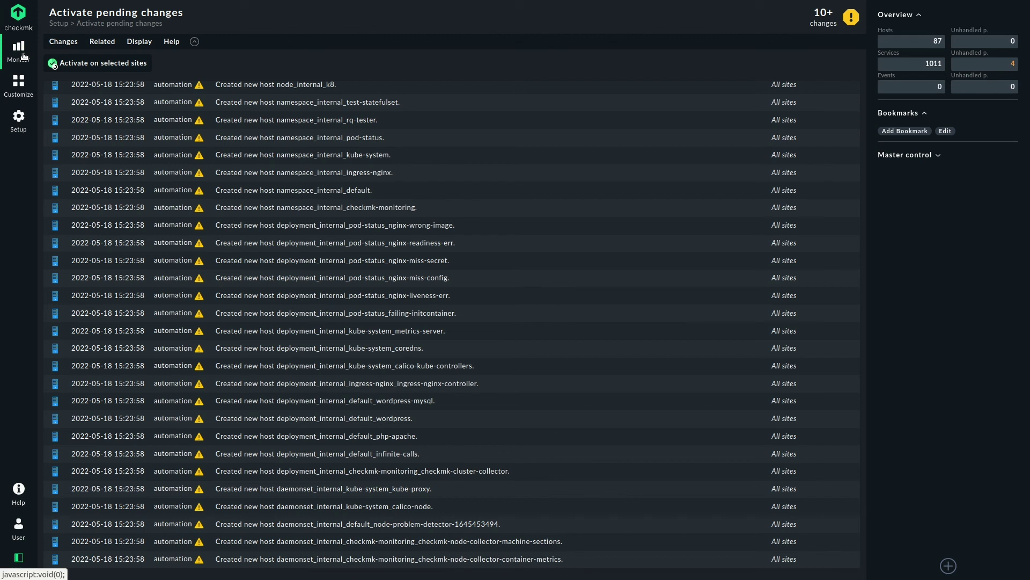
Open Monitor > Applications > Kubernetes and select the internal cluster's dashboard
click(15, 55)
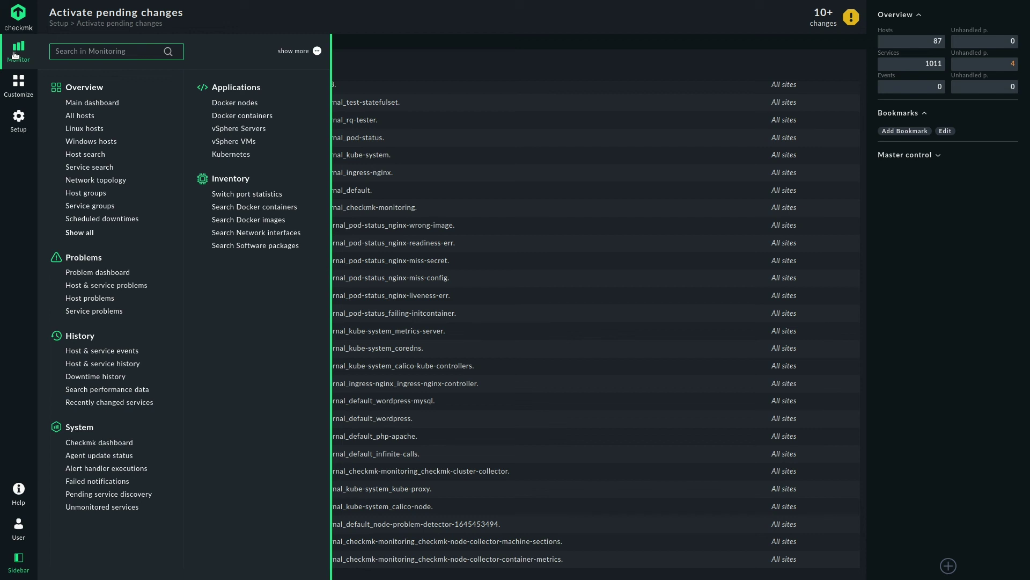
click(238, 156)
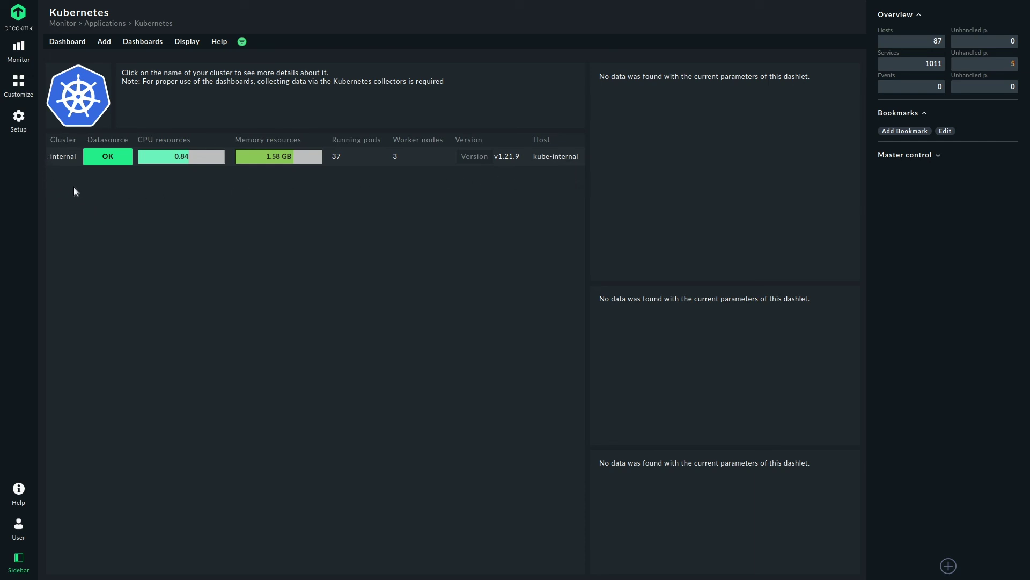
click(71, 157)
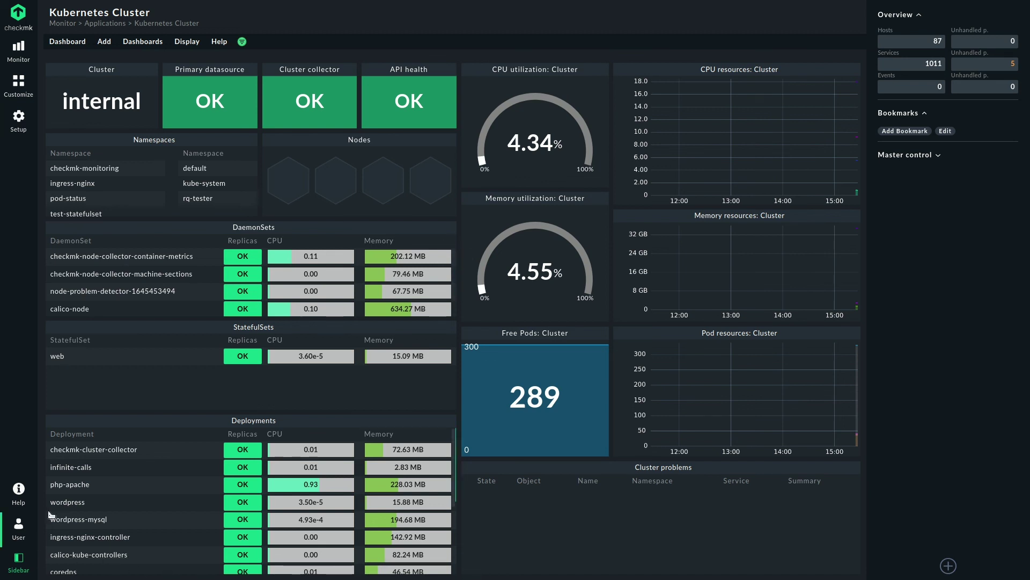
Sort the Deployments table by CPU, highest first, and hide the sidebar
click(274, 435)
click(275, 434)
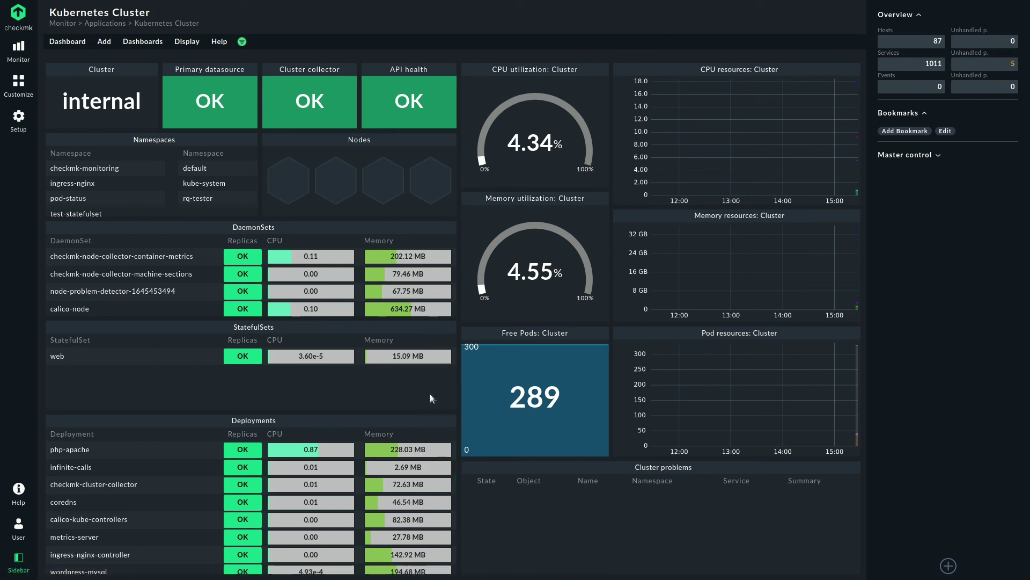
click(20, 559)
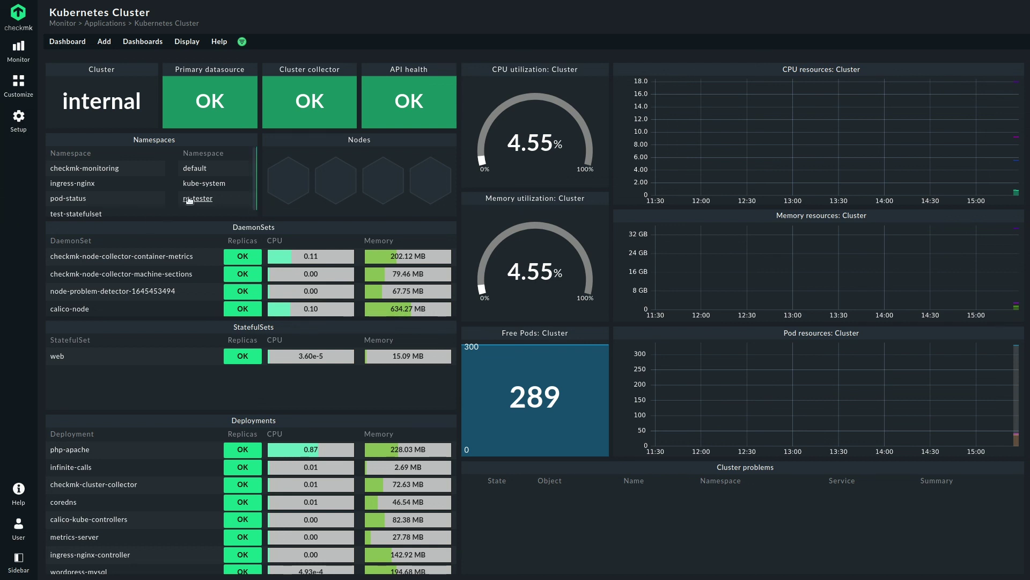
Go through the default namespace dashboard to the php-apache Deployment dashboard
click(195, 169)
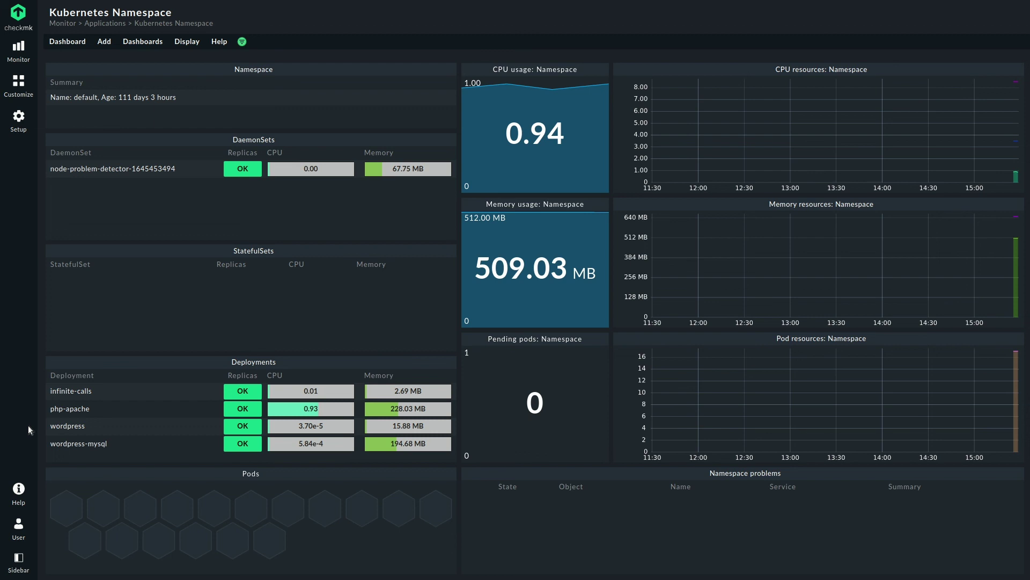
click(72, 411)
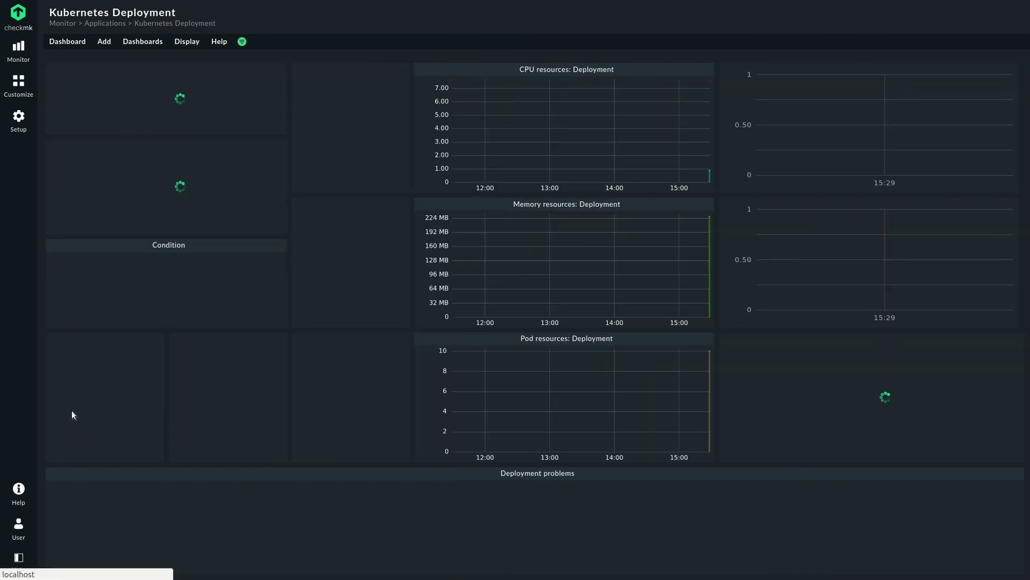